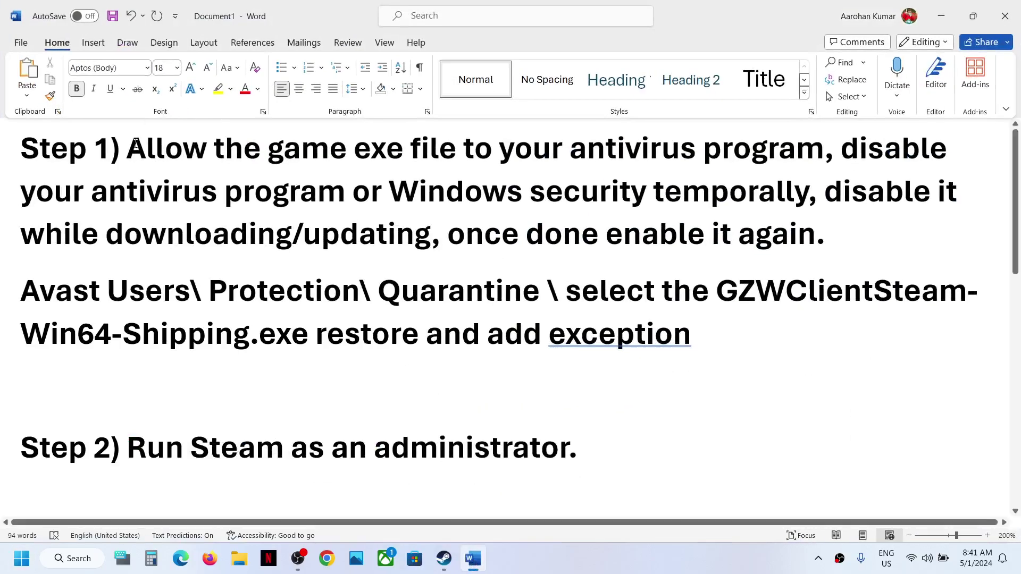
- Read the Step 1 instructions on allowing the game through the antivirus and restoring it from Avast quarantine
drag(132, 150, 685, 167)
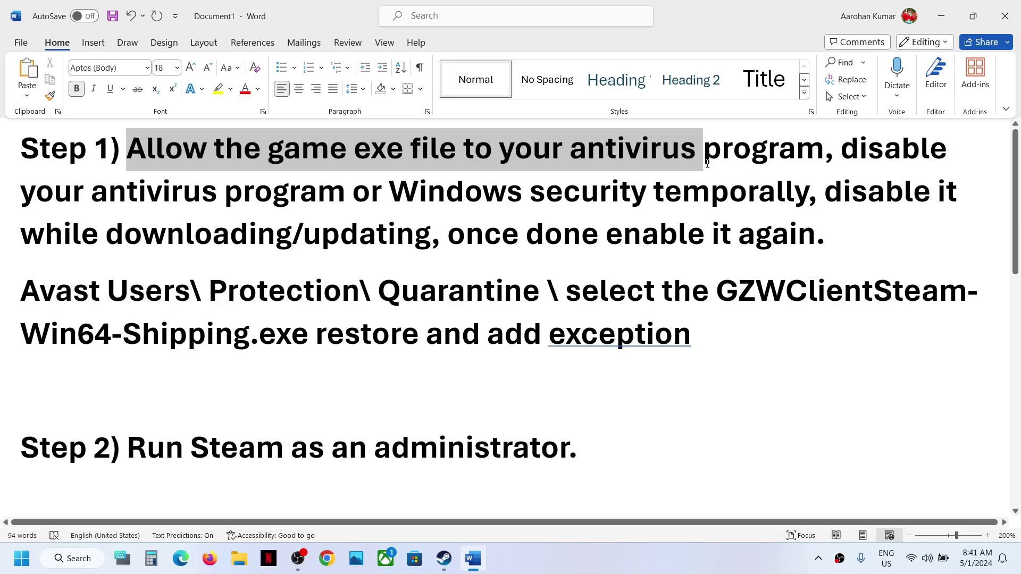
drag(707, 164, 330, 152)
click(330, 152)
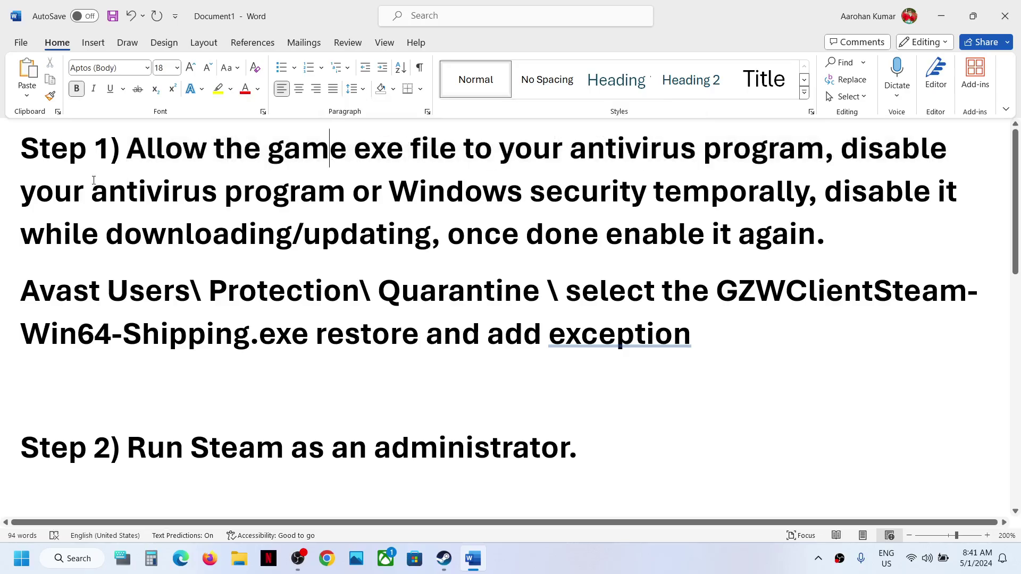
drag(47, 200, 345, 189)
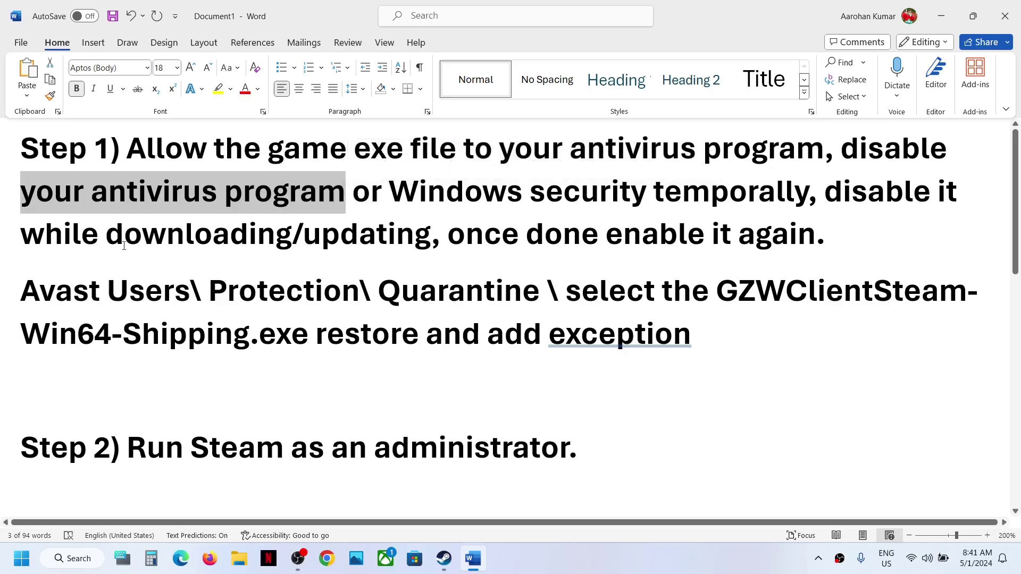
drag(104, 239, 814, 234)
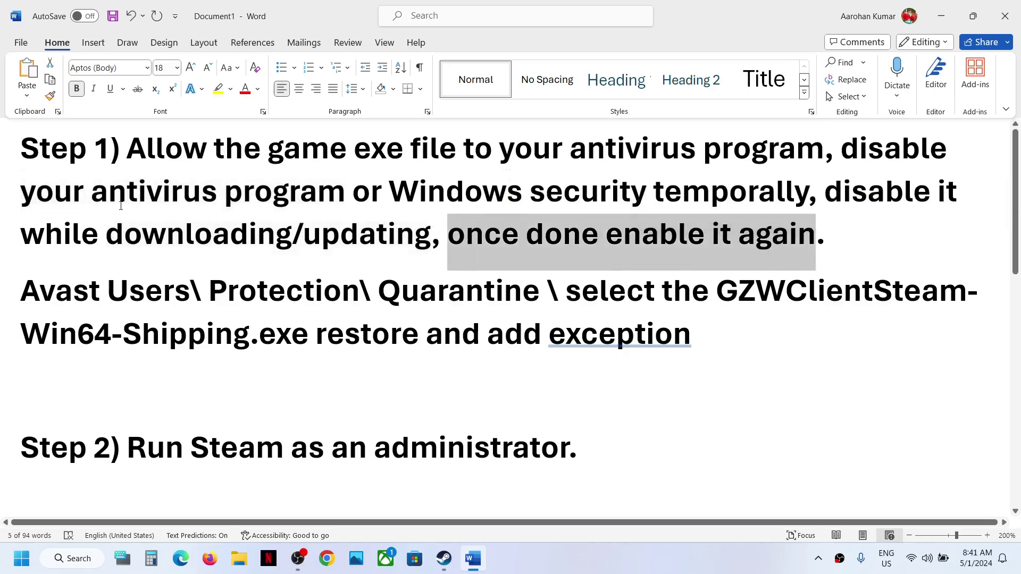
drag(121, 206, 344, 199)
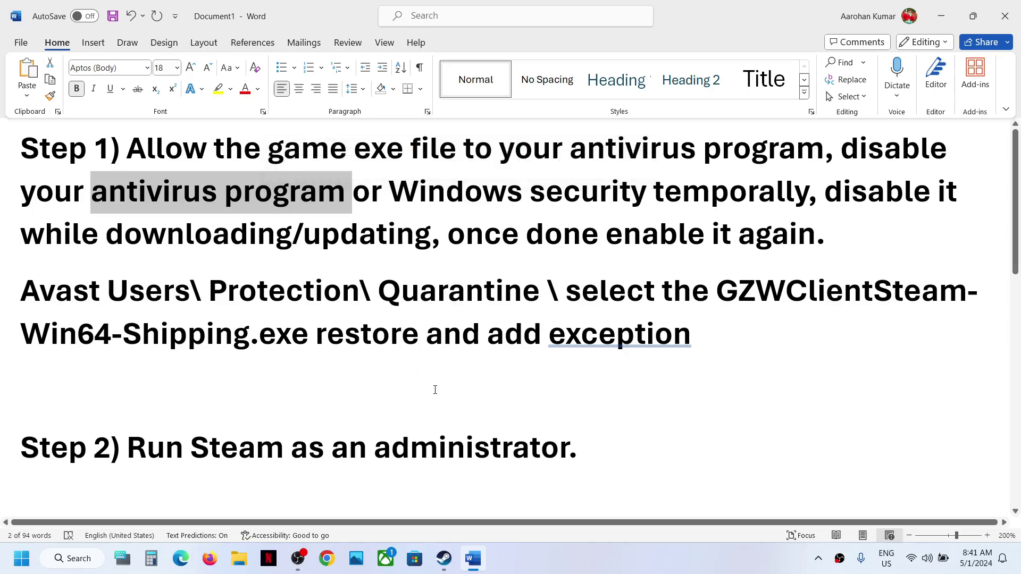
click(445, 558)
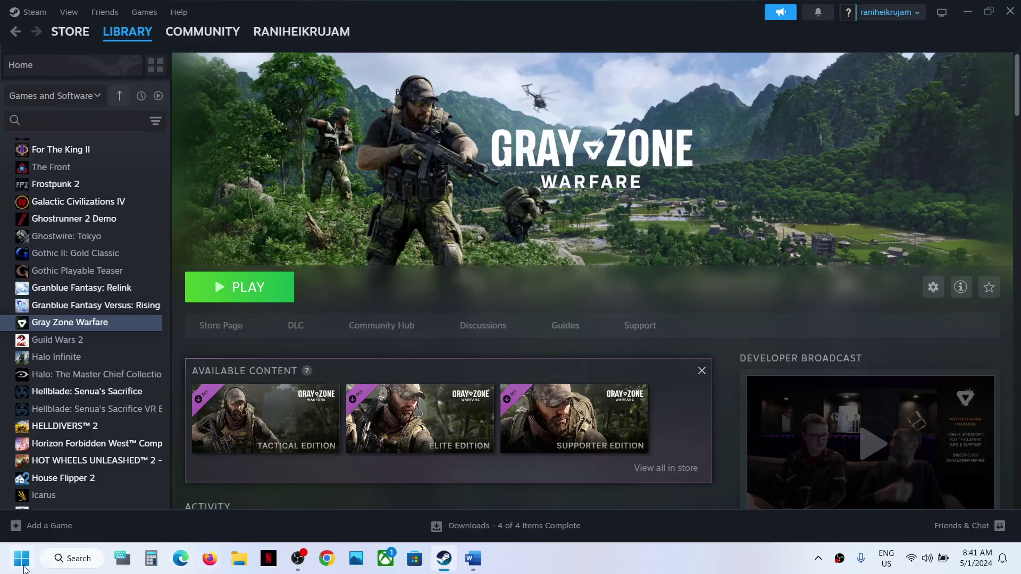
click(473, 559)
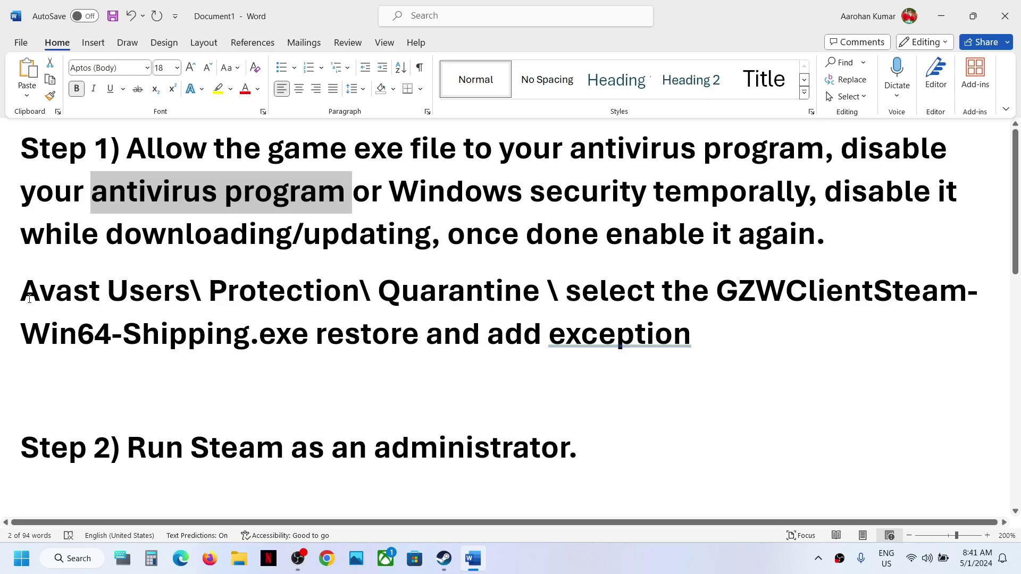
drag(29, 299, 128, 301)
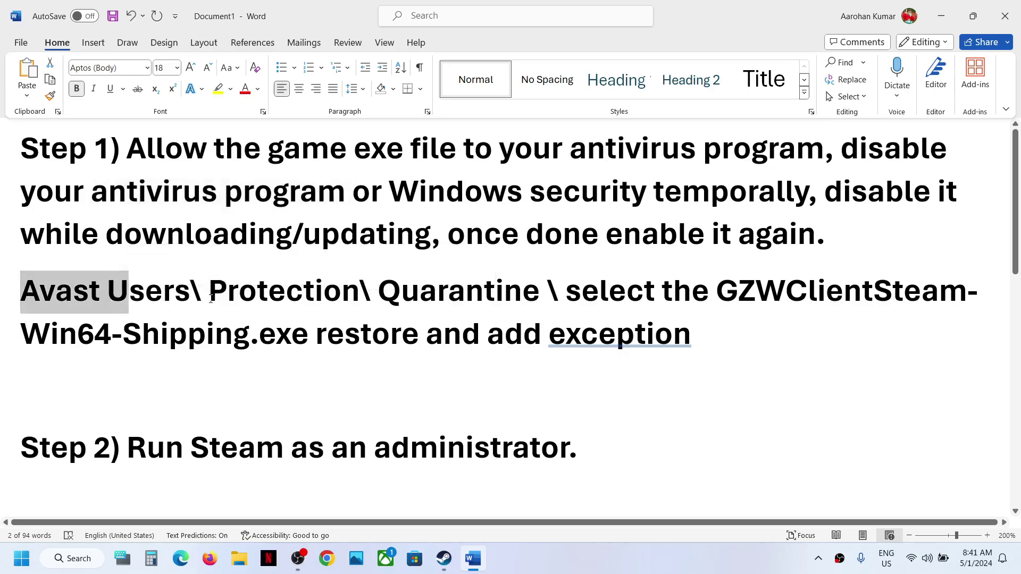
drag(209, 299, 575, 351)
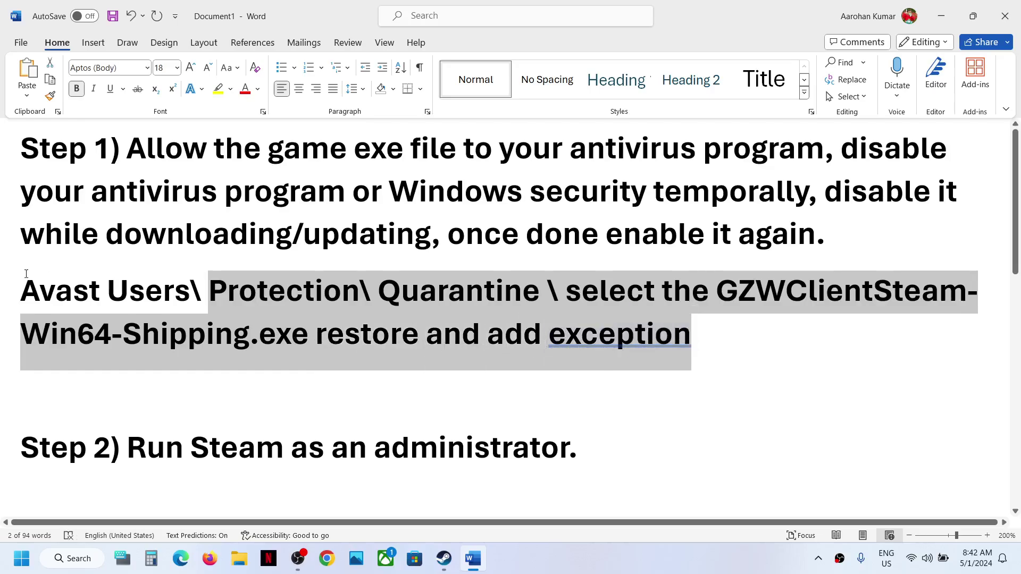
drag(22, 291, 264, 395)
- Open the Virus & threat protection page of Windows Security through the Privacy & security settings in Windows
click(21, 558)
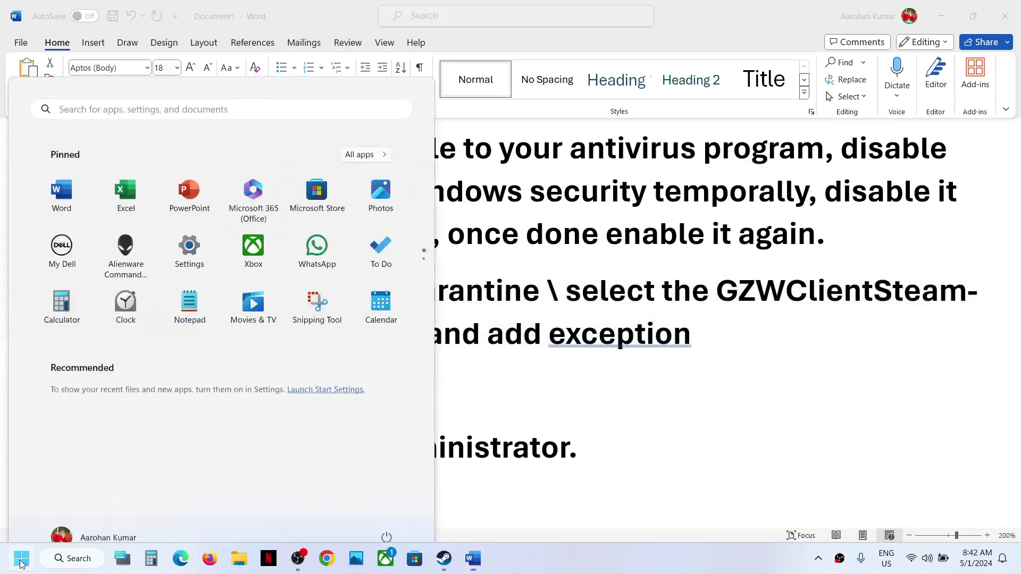
click(188, 226)
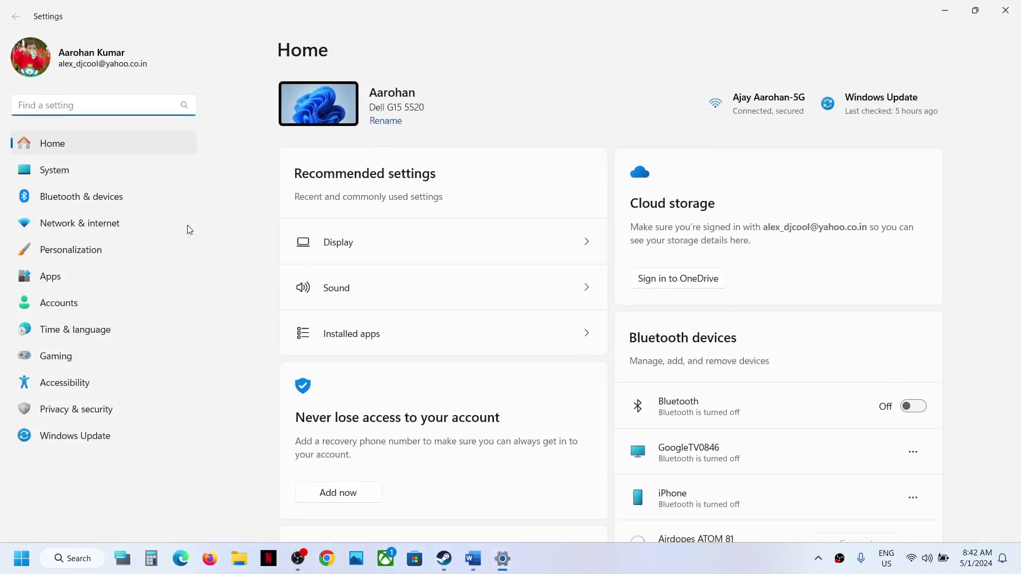
click(69, 415)
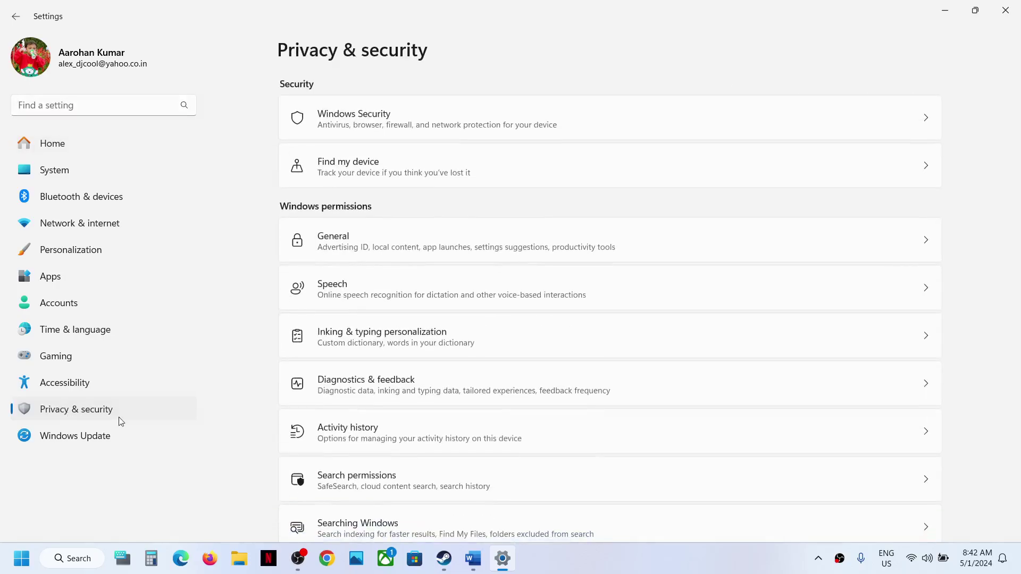
click(391, 133)
click(347, 202)
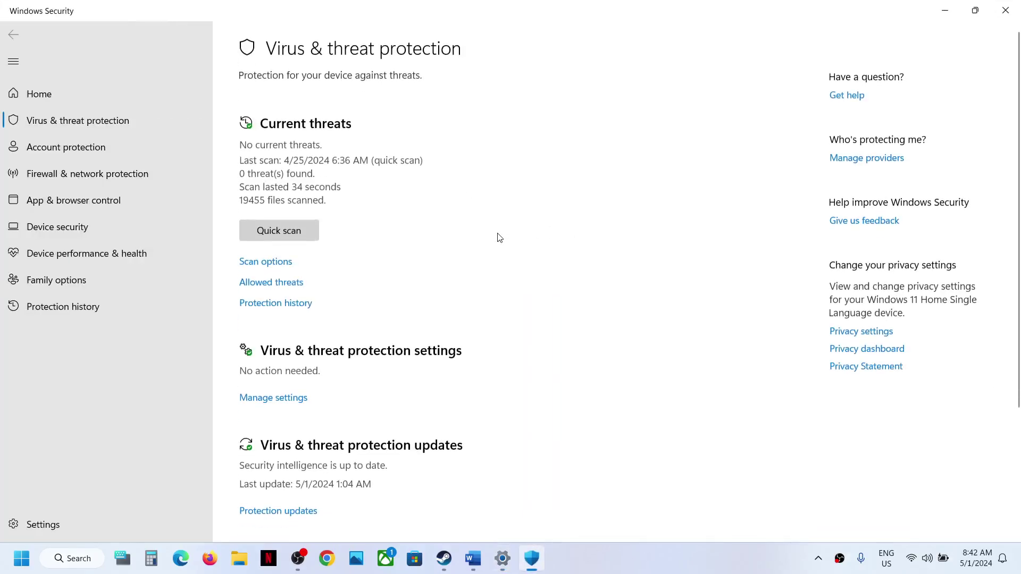
- Open the list of apps allowed through Controlled folder access in the ransomware protection settings, approving the permission request
scroll(296, 289, down, 5)
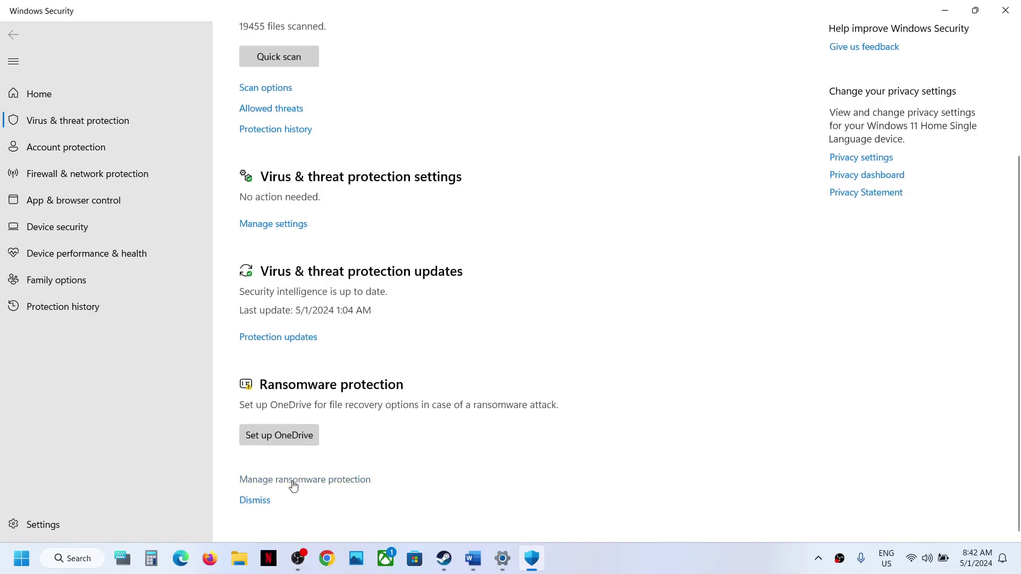
click(293, 481)
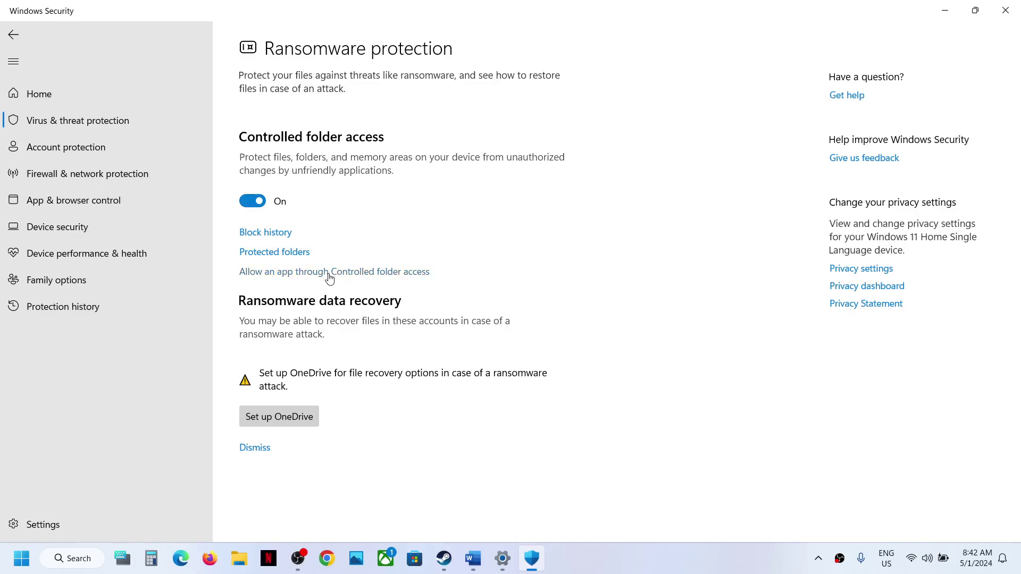
click(330, 272)
click(451, 383)
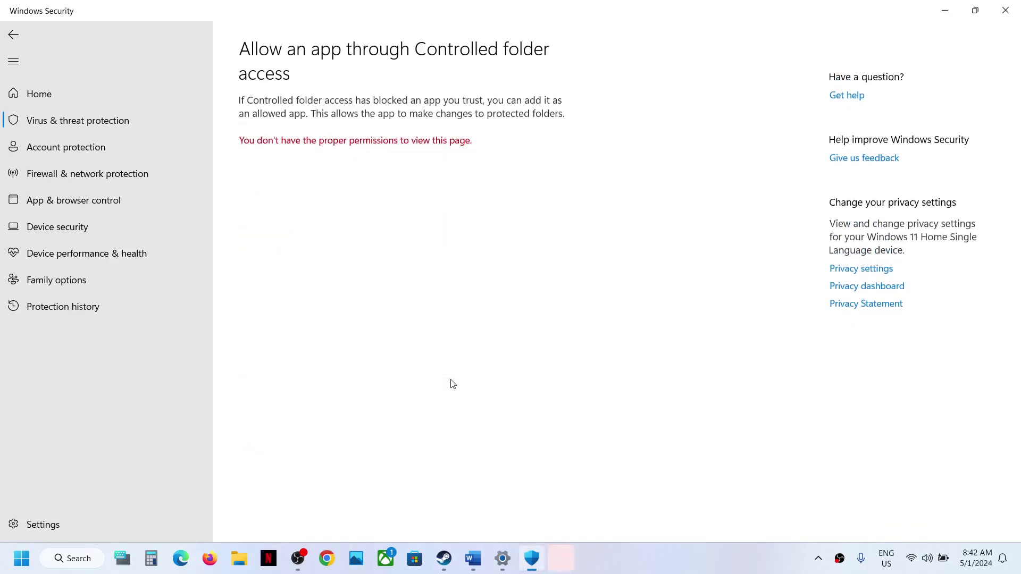
- Start adding an allowed app by browsing all apps, and go to the OS (C:) drive
click(309, 154)
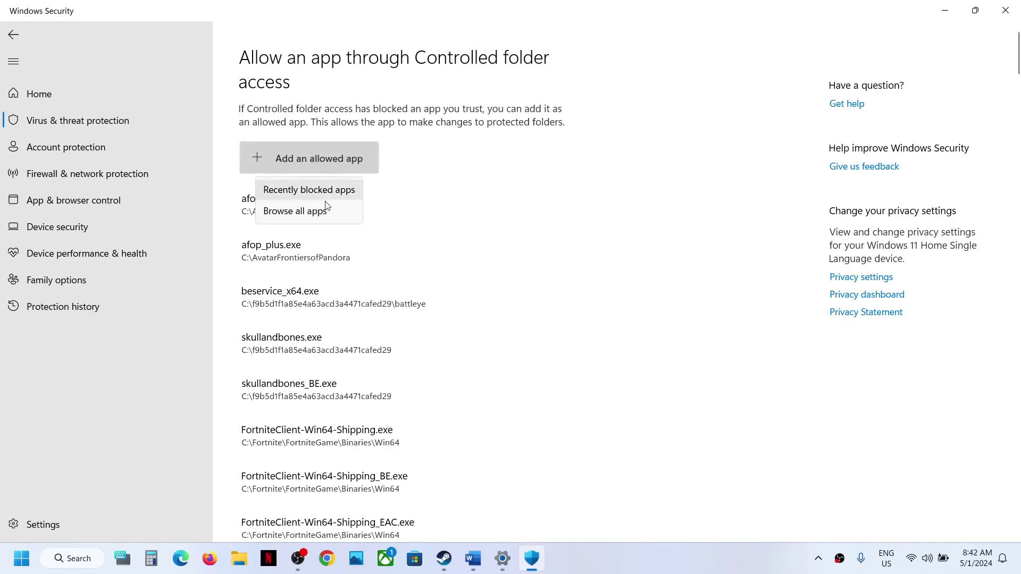
click(311, 215)
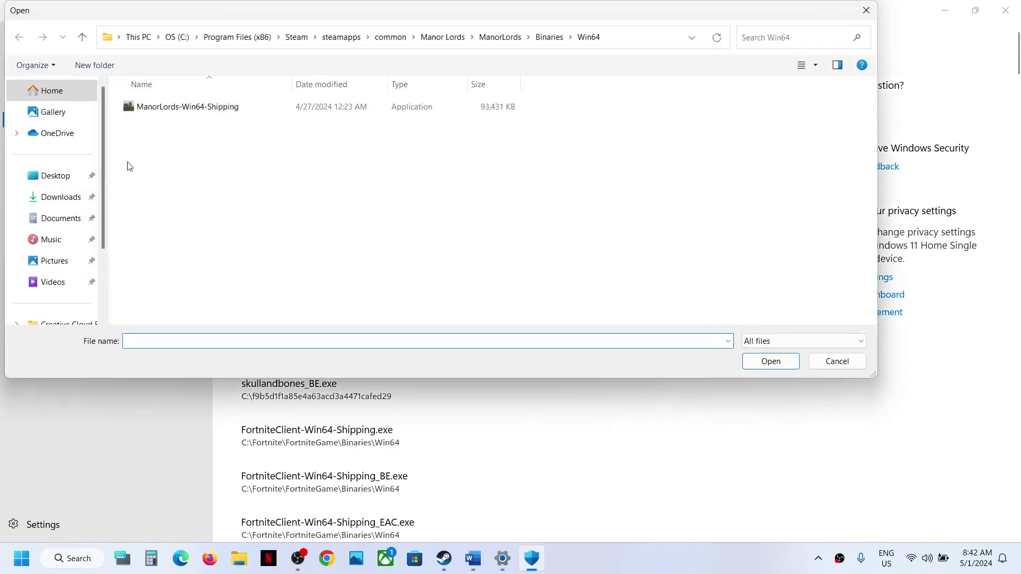
scroll(68, 282, down, 2)
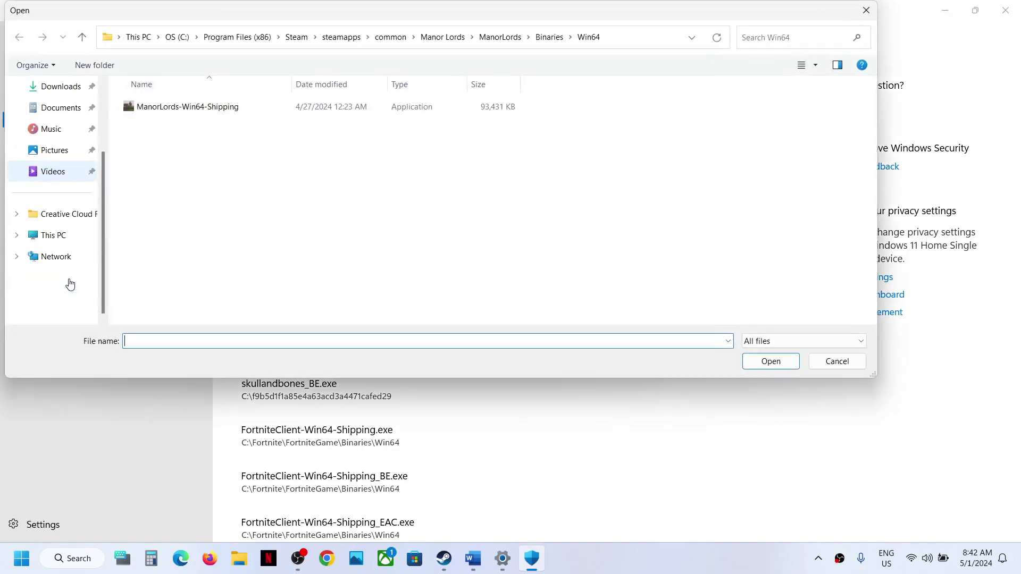
click(68, 241)
double_click(220, 113)
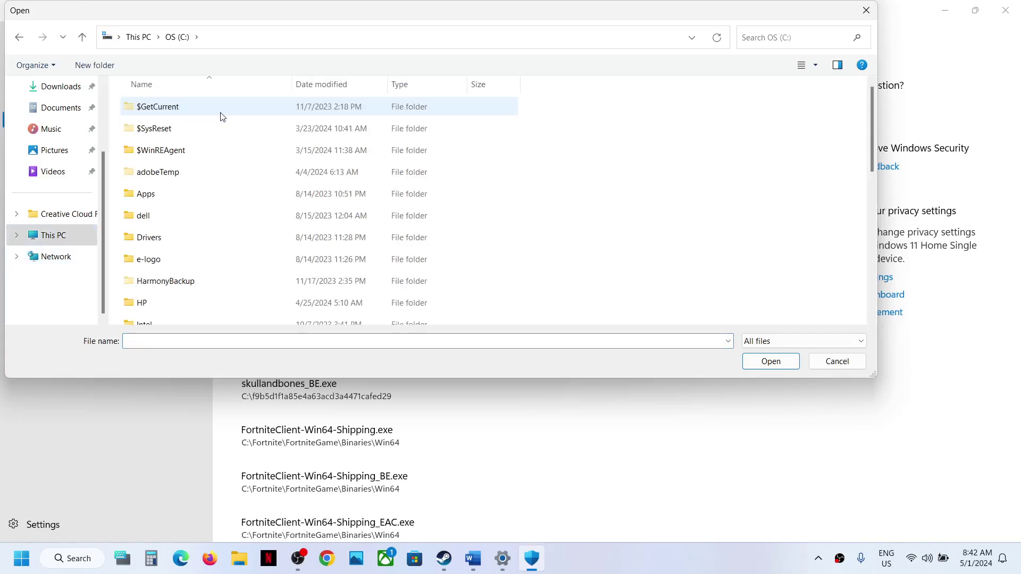
- Browse to the Program Files (x86)\Steam\steamapps\common folder on the C: drive
scroll(221, 219, down, 4)
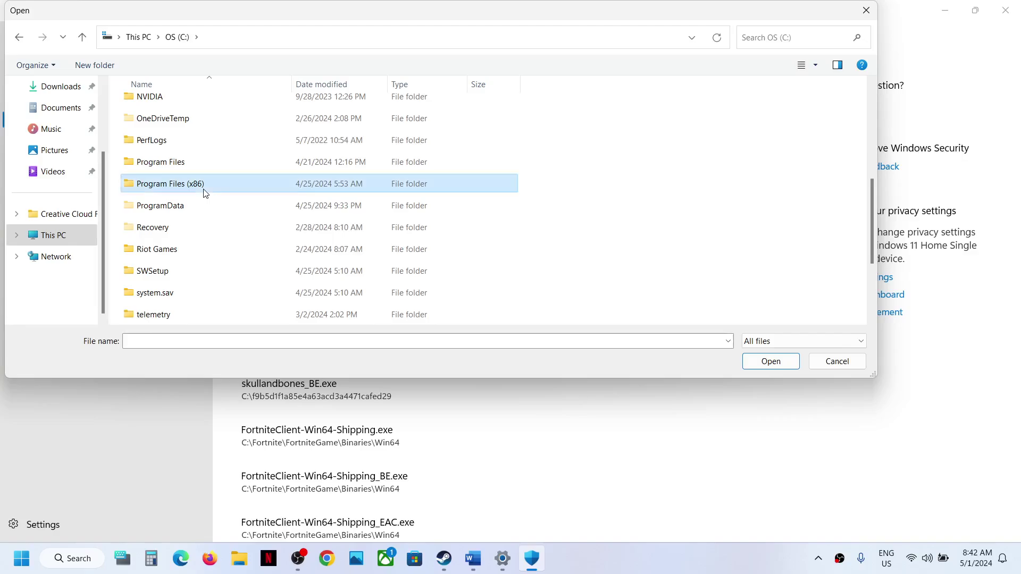
double_click(205, 190)
scroll(204, 193, down, 5)
scroll(204, 192, down, 5)
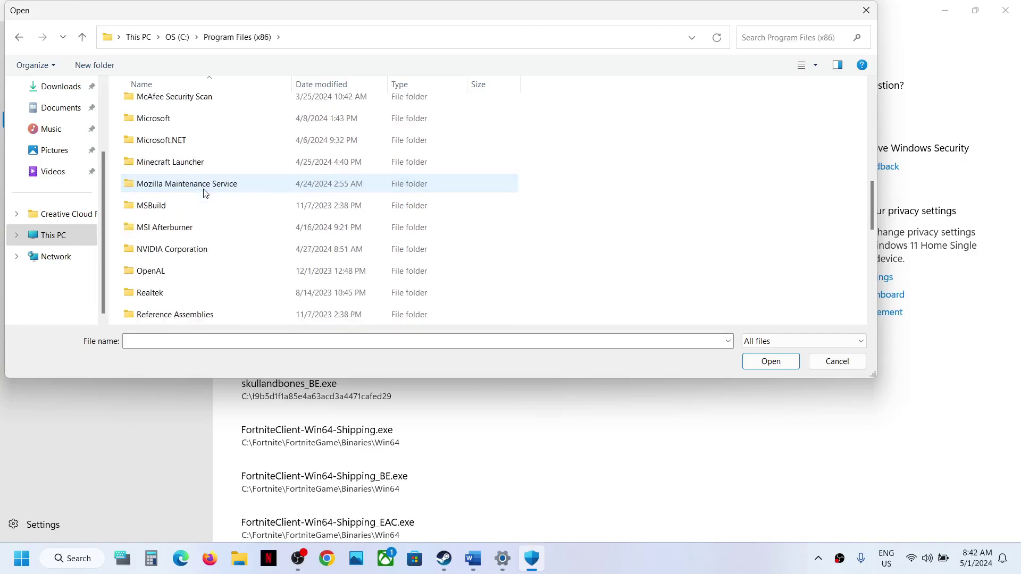
double_click(164, 205)
scroll(162, 206, down, 5)
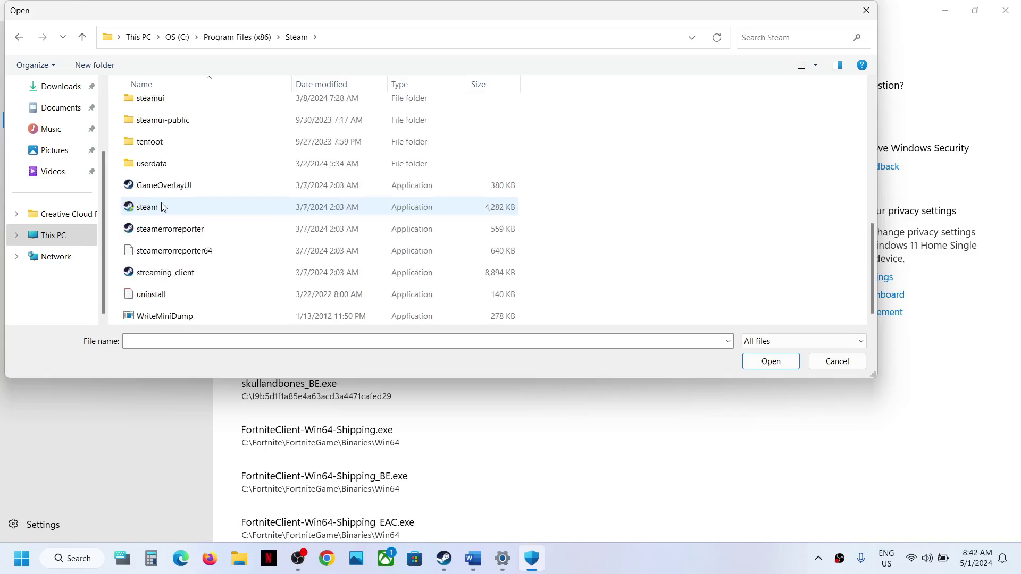
scroll(161, 129, up, 2)
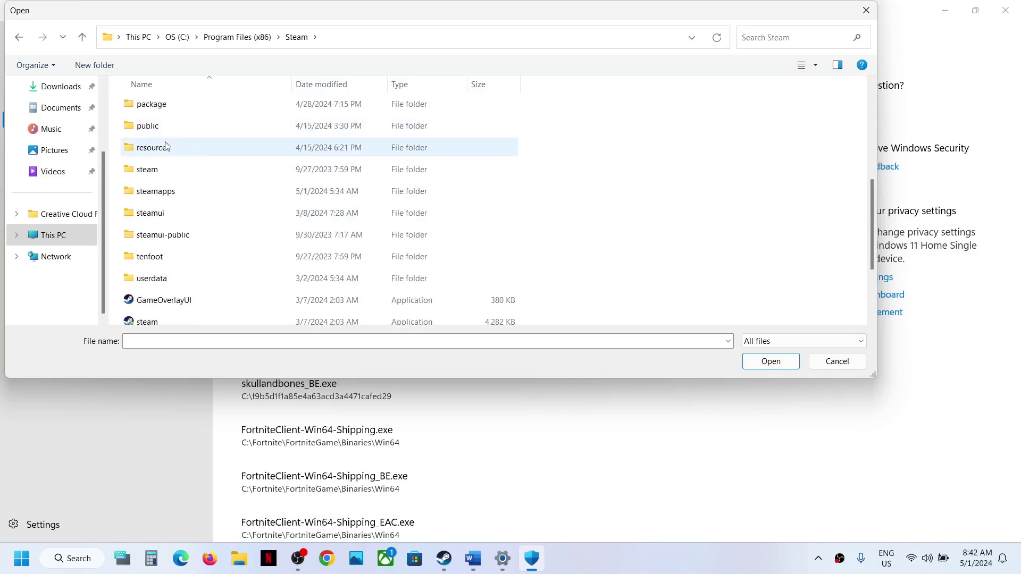
double_click(159, 193)
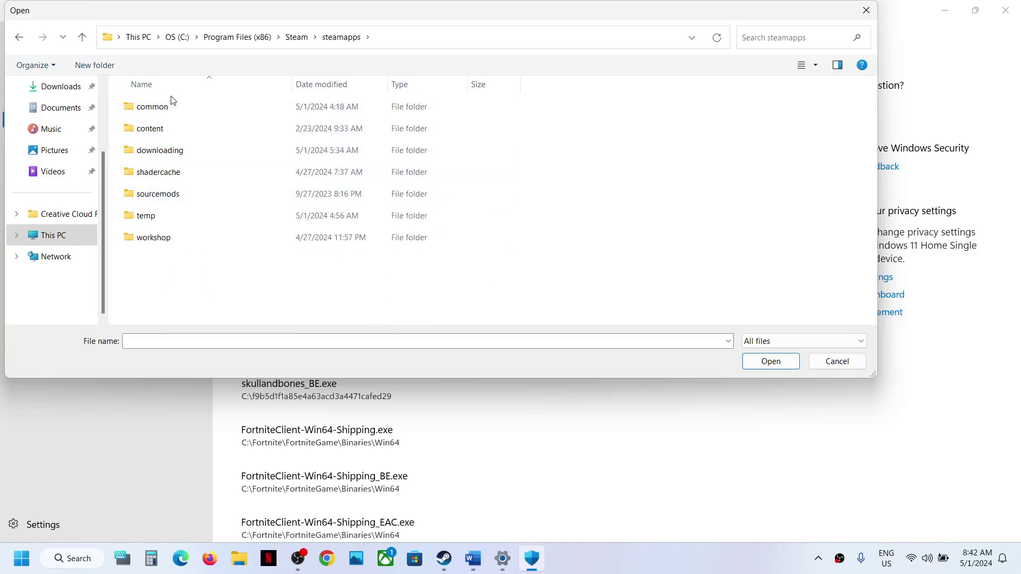
double_click(159, 108)
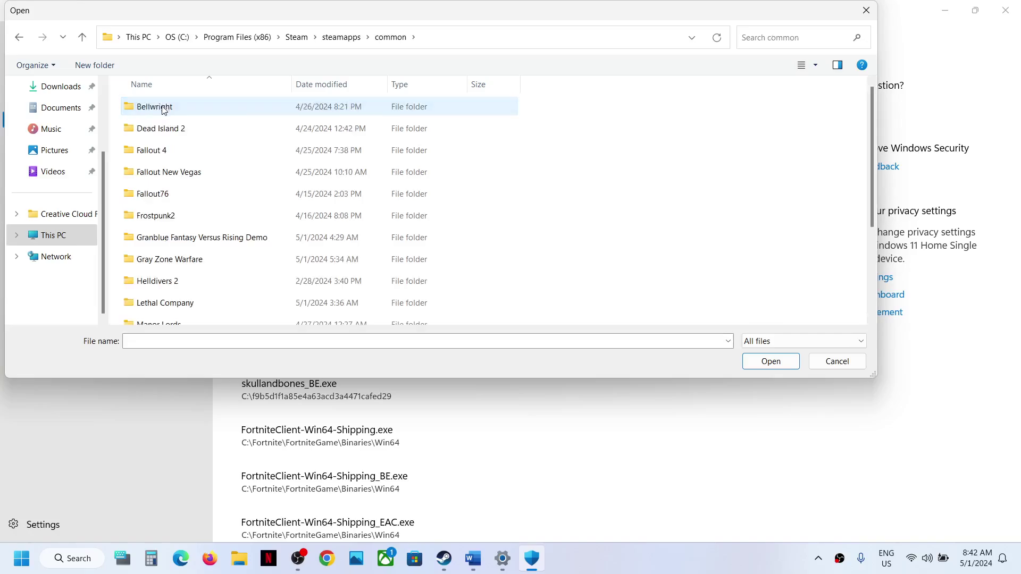
- Add GZWClientEAC from the Gray Zone Warfare folder as an allowed app
scroll(180, 261, down, 2)
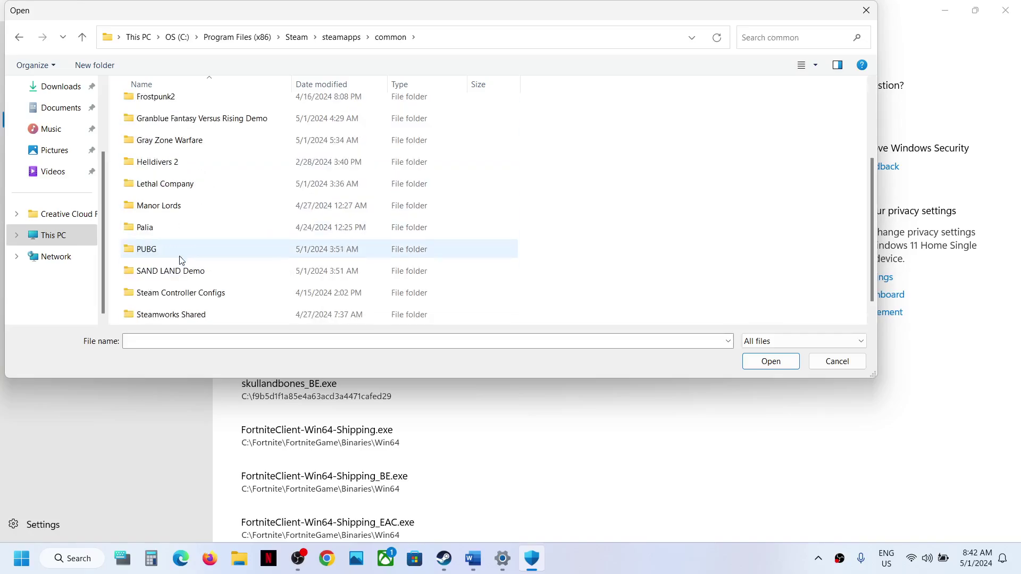
double_click(170, 141)
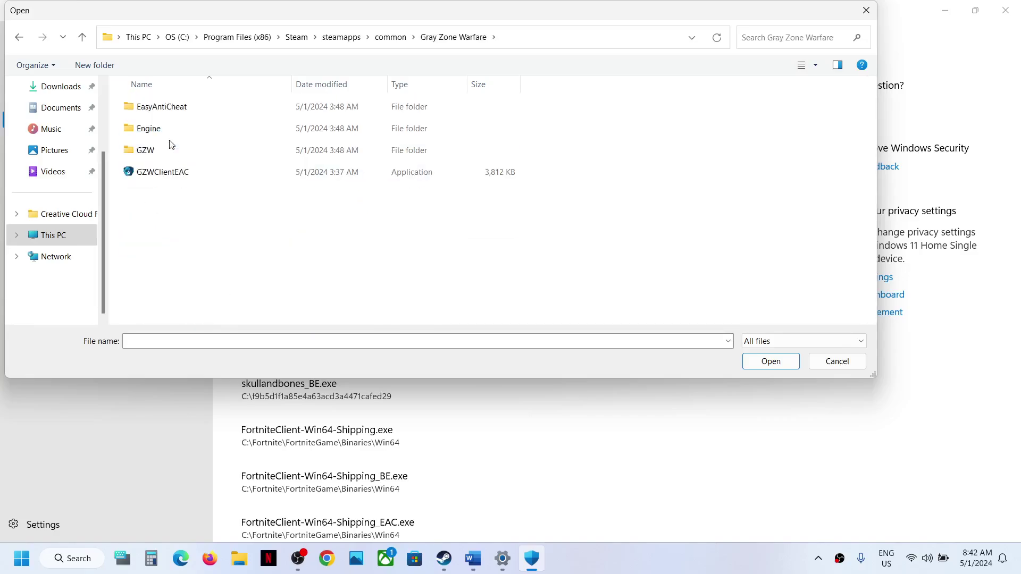
click(163, 179)
click(770, 362)
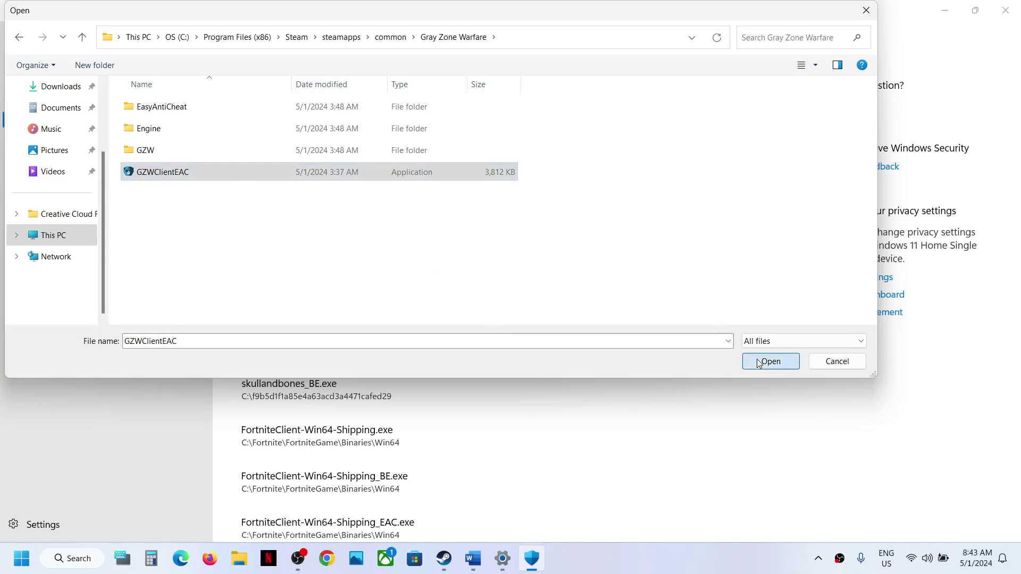
- Add GZWClientSteam-Win64-Shipping from the Gray Zone Warfare\GZW\Binaries\Win64 folder as another allowed app
click(342, 151)
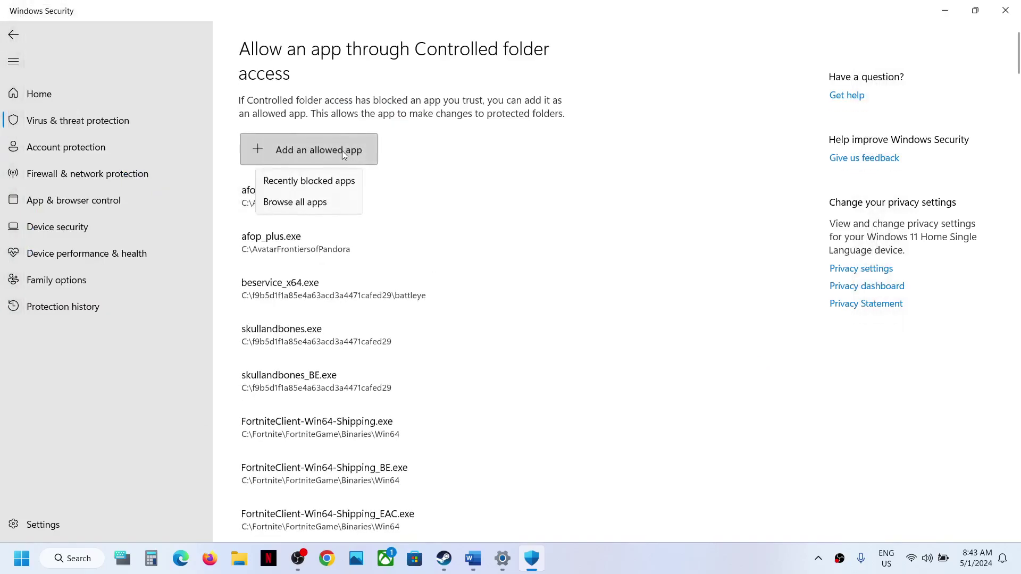
click(313, 204)
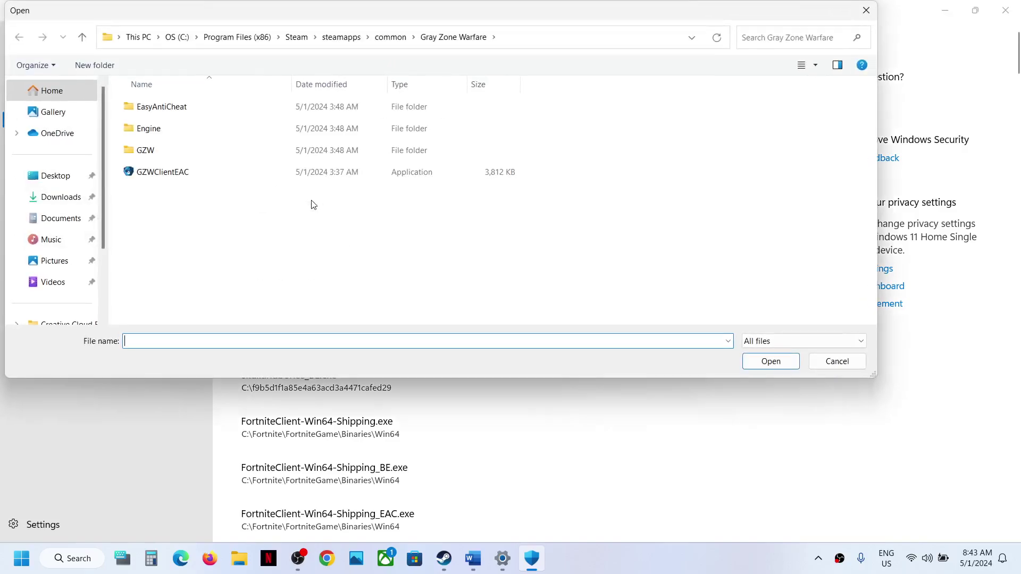
double_click(179, 152)
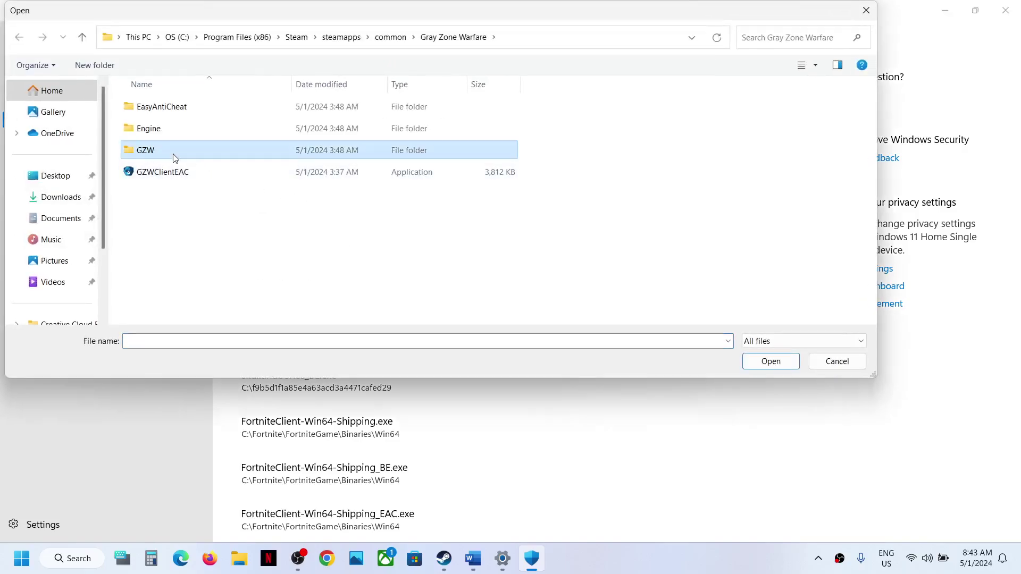
double_click(162, 107)
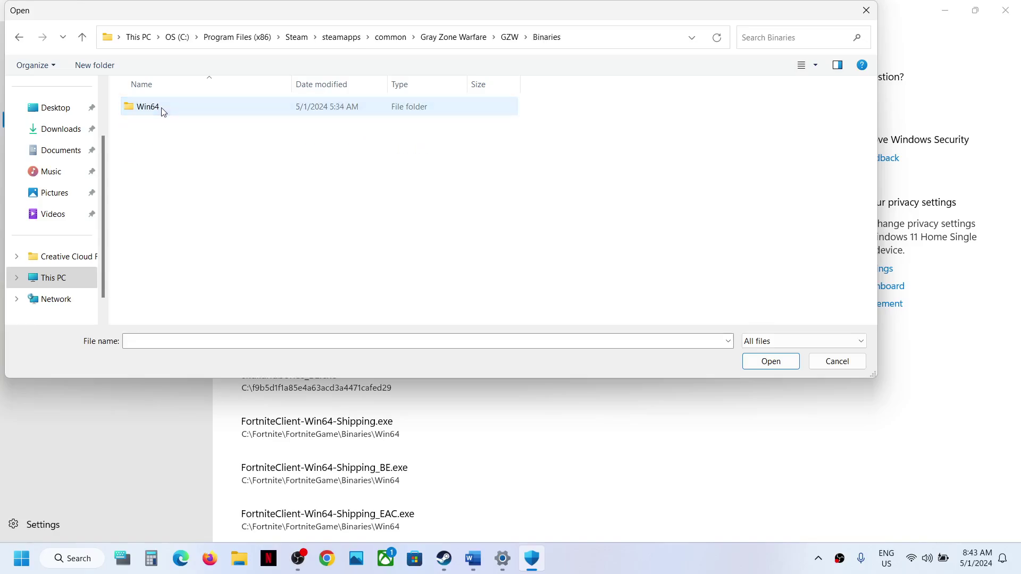
double_click(162, 108)
click(197, 133)
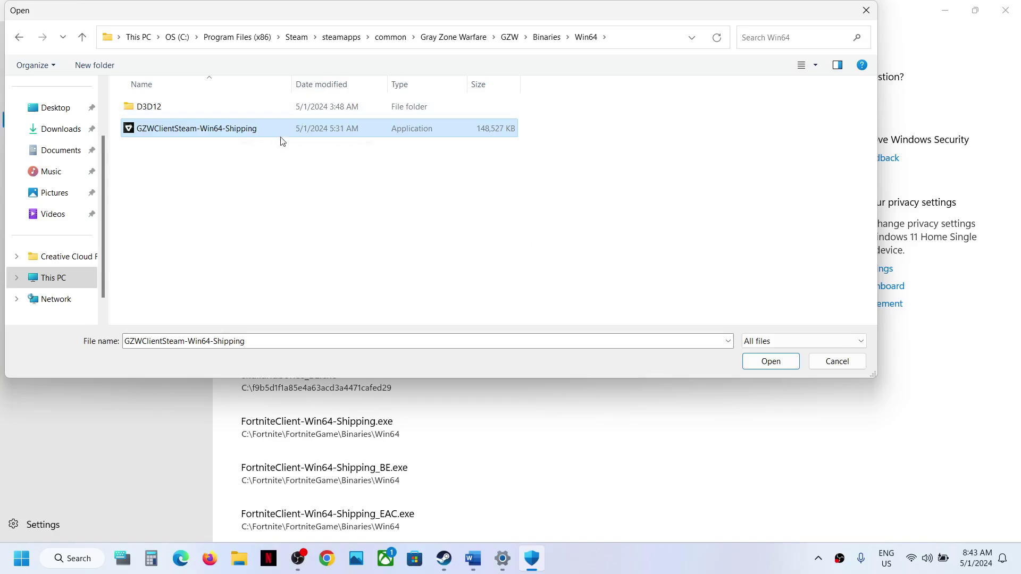
click(772, 365)
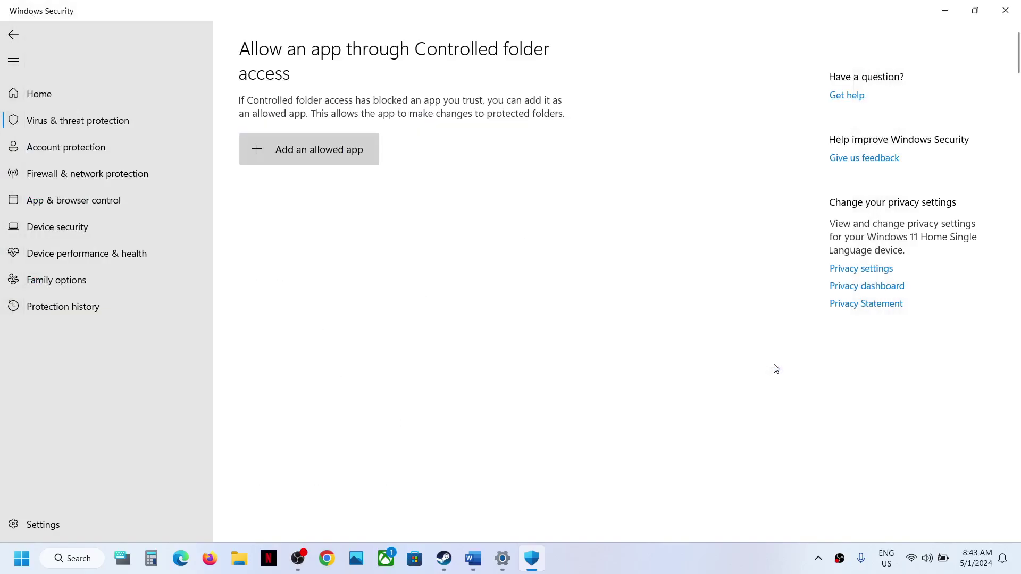
- Start adding another allowed app by browsing all apps, and look in the Gray Zone Warfare\Engine\Binaries\Win64 folder for executables
click(337, 160)
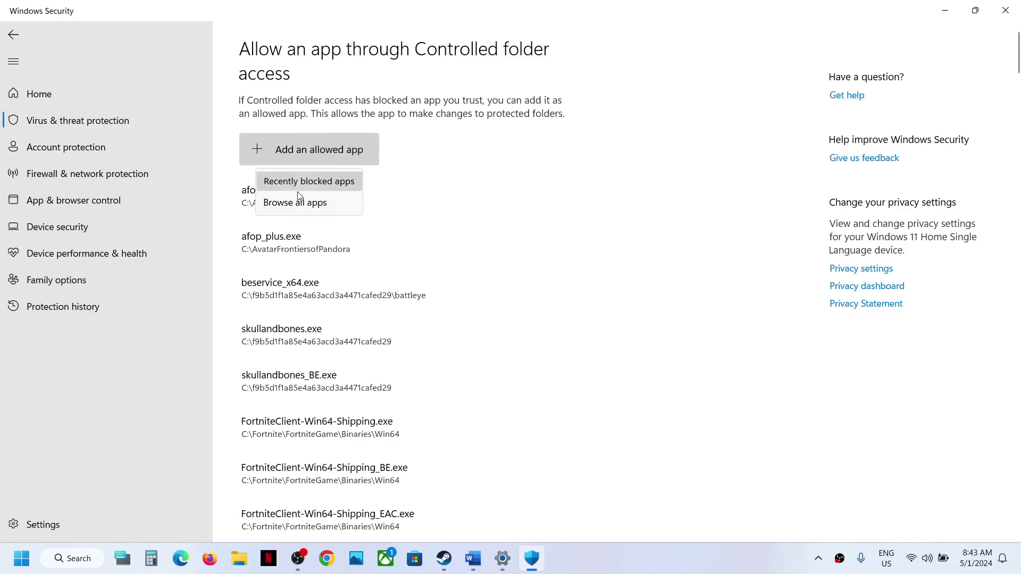
click(290, 203)
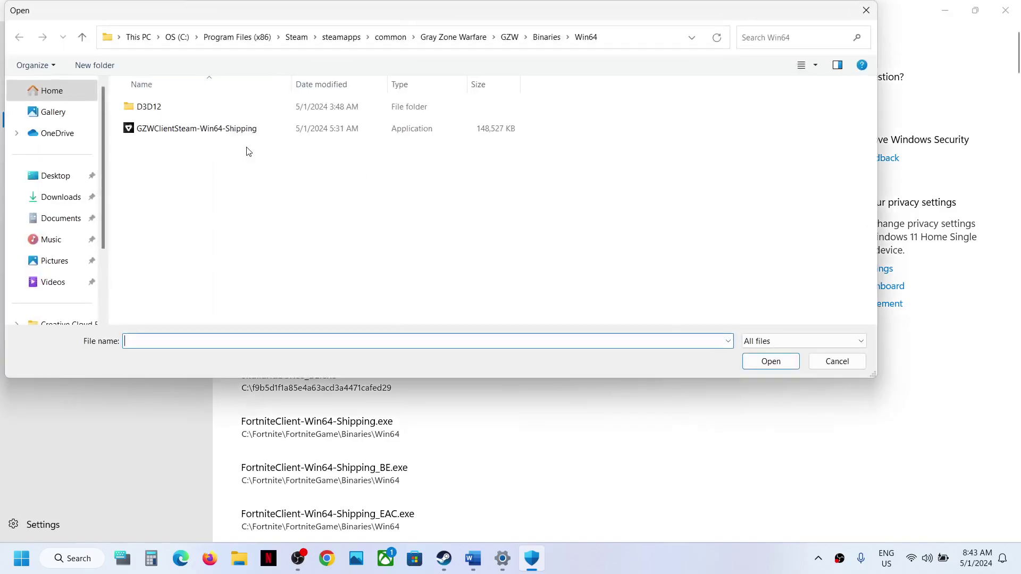
click(83, 38)
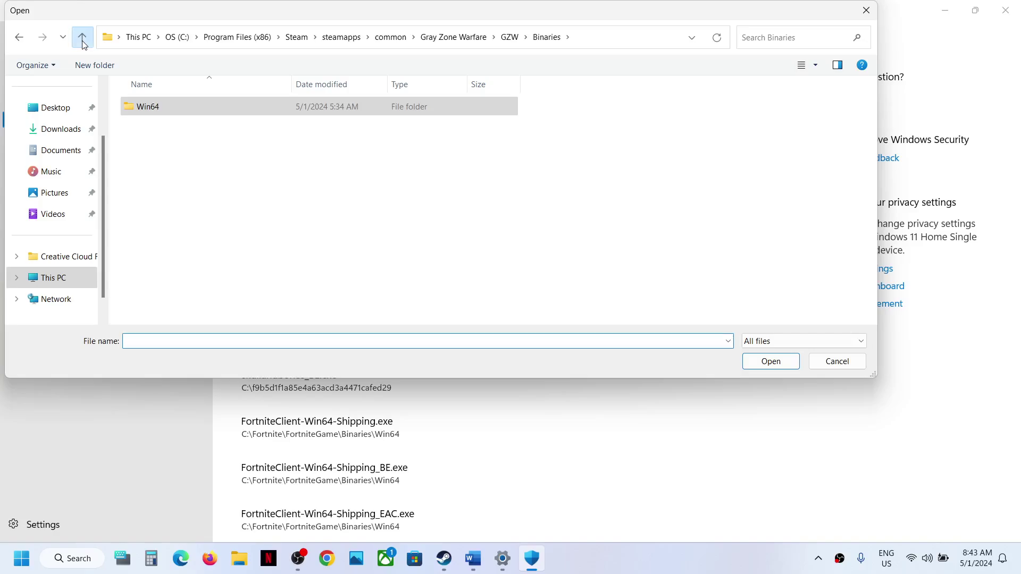
click(83, 39)
click(82, 38)
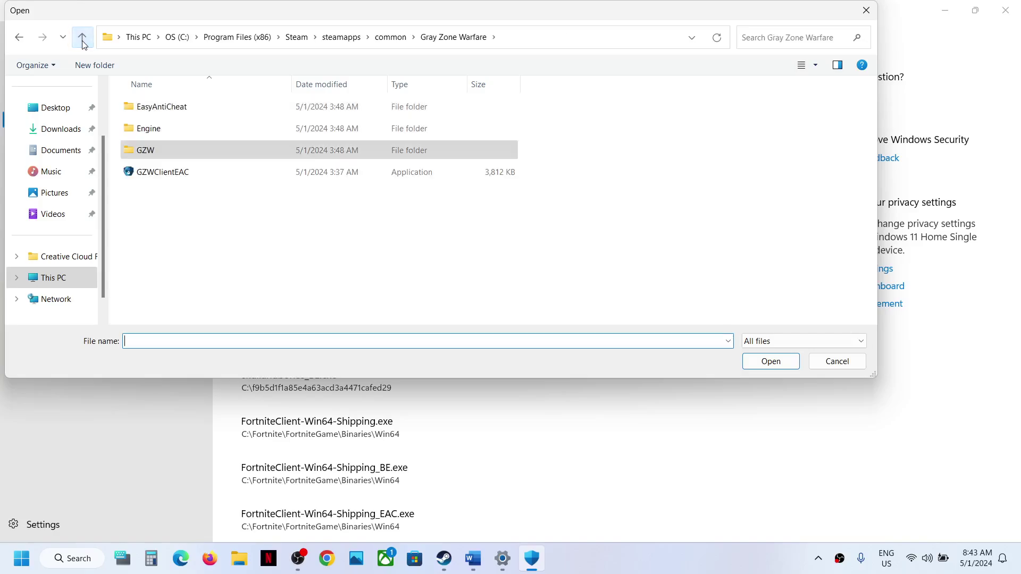
double_click(161, 132)
double_click(145, 106)
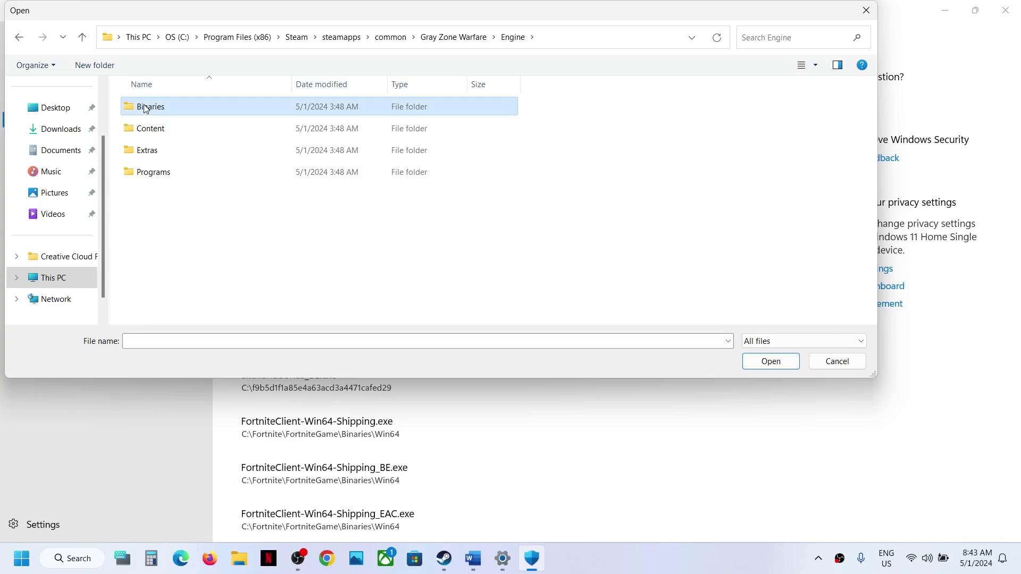
double_click(150, 133)
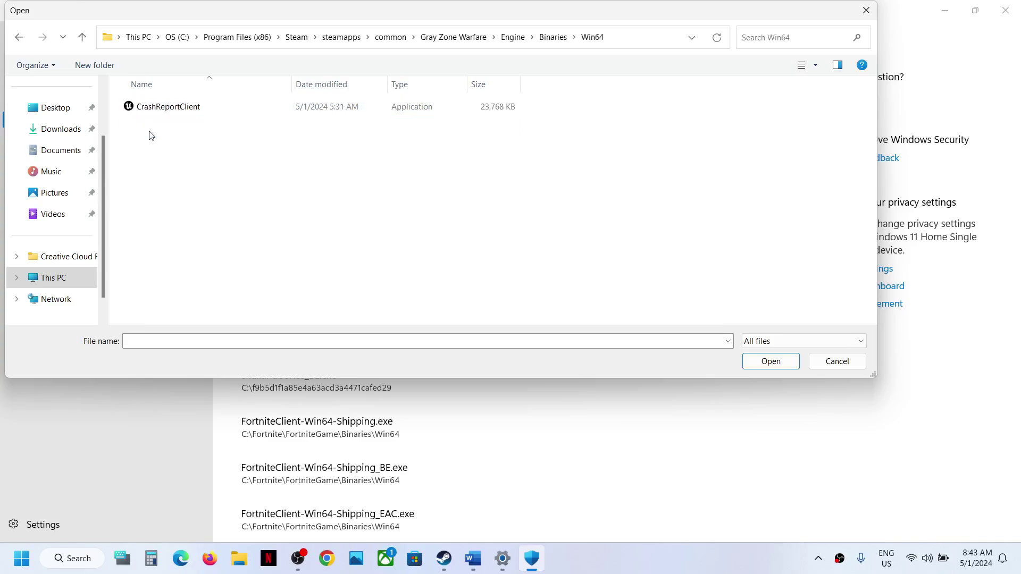
- Go back to the Gray Zone Warfare folder and add GZWClientSteam-Win64-Shipping from GZW\Binaries\Win64 as an allowed app
click(85, 36)
click(85, 35)
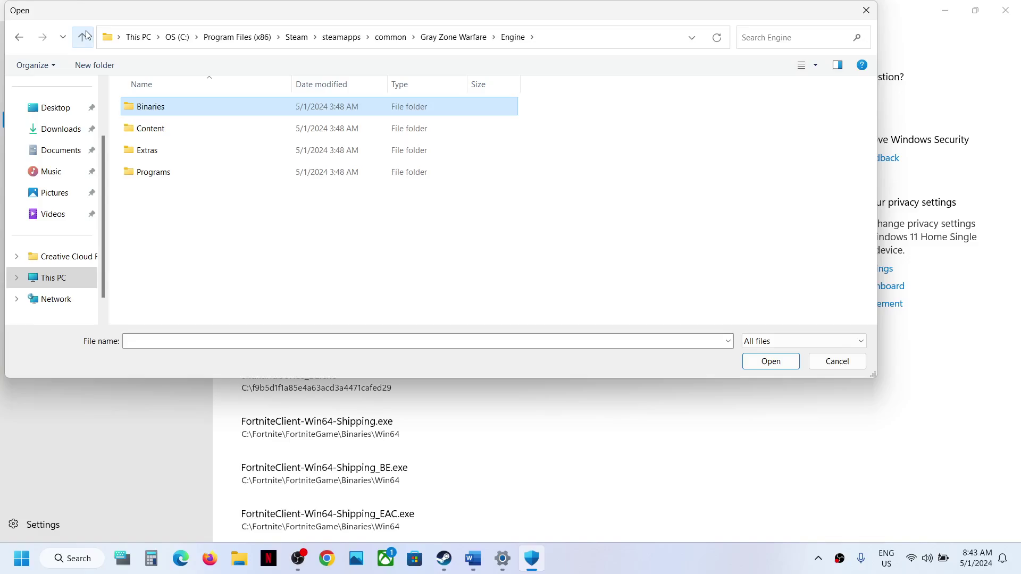
click(85, 35)
click(150, 169)
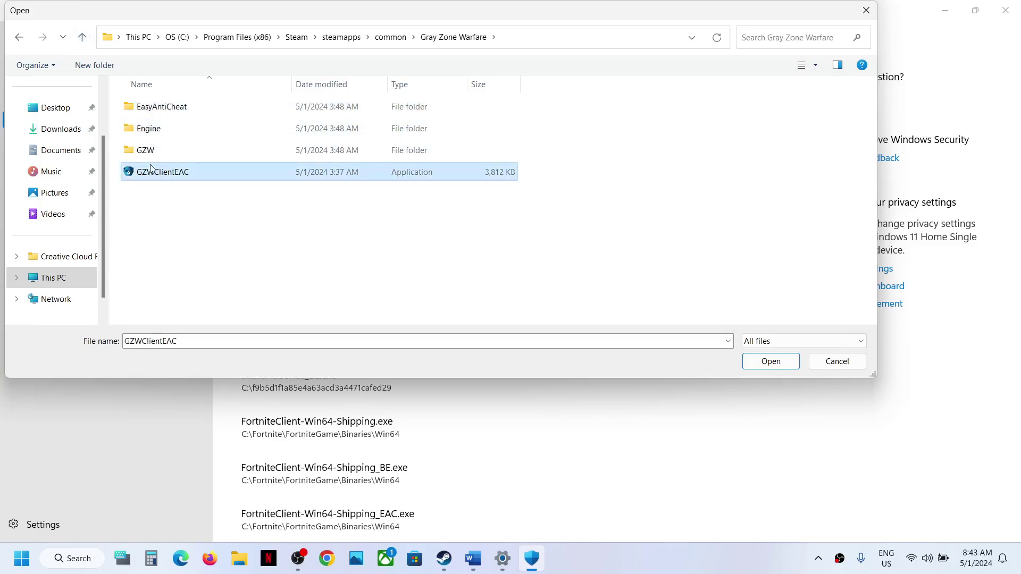
double_click(148, 150)
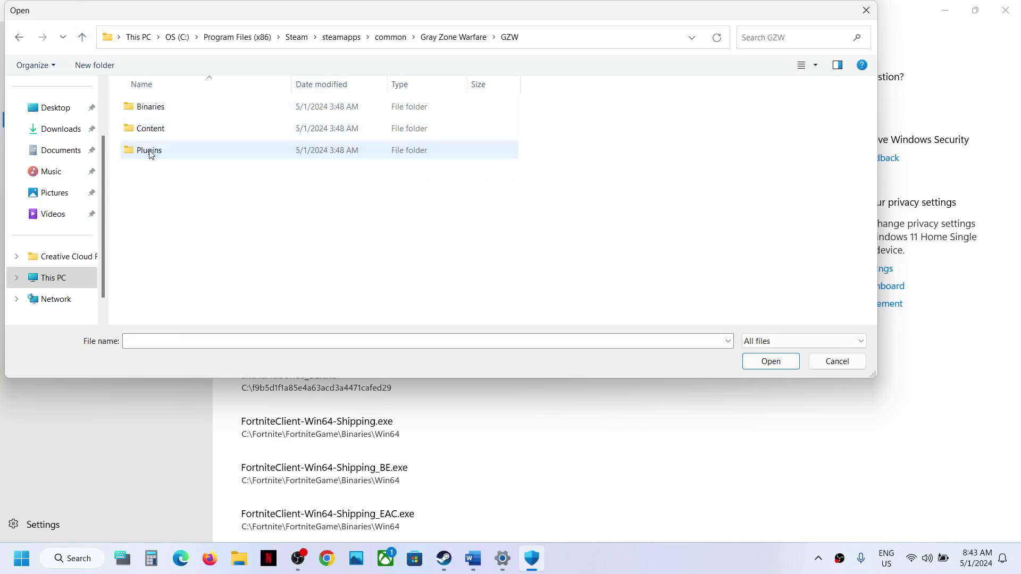
double_click(161, 105)
double_click(161, 104)
click(202, 133)
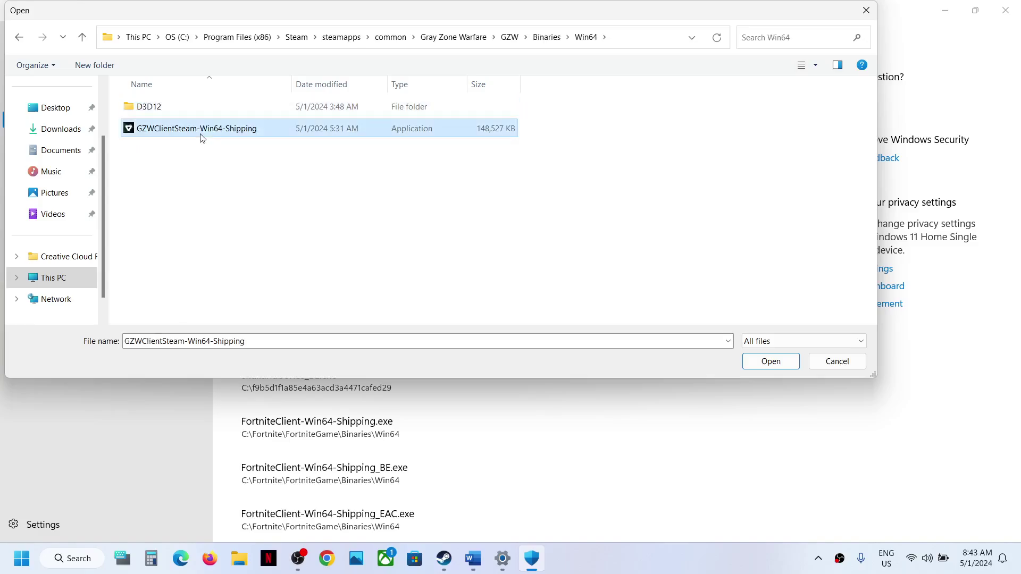
click(766, 363)
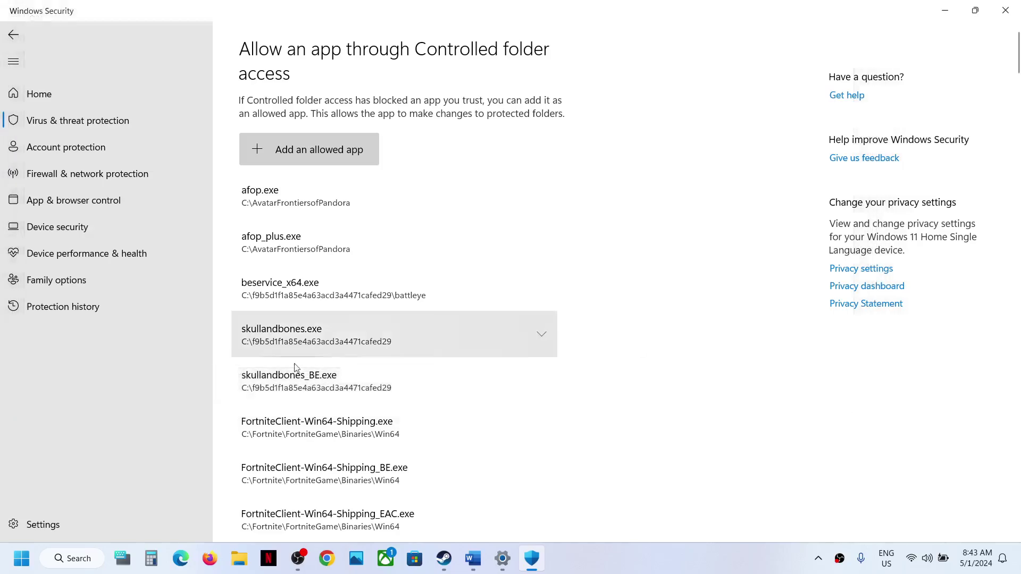
- Open Control Panel and go to the list of apps allowed through Windows Defender Firewall
click(23, 558)
text(control)
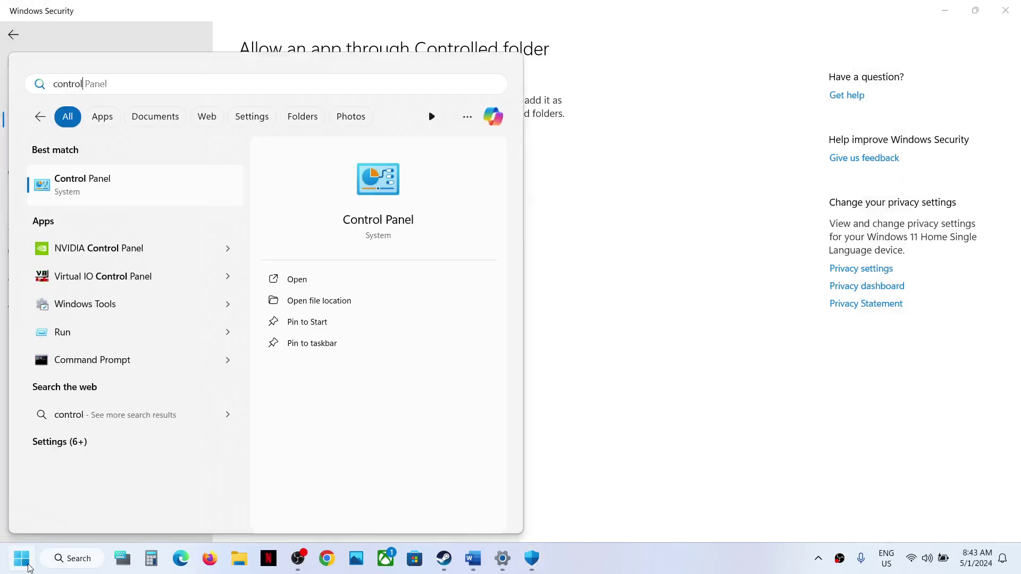
key(Return)
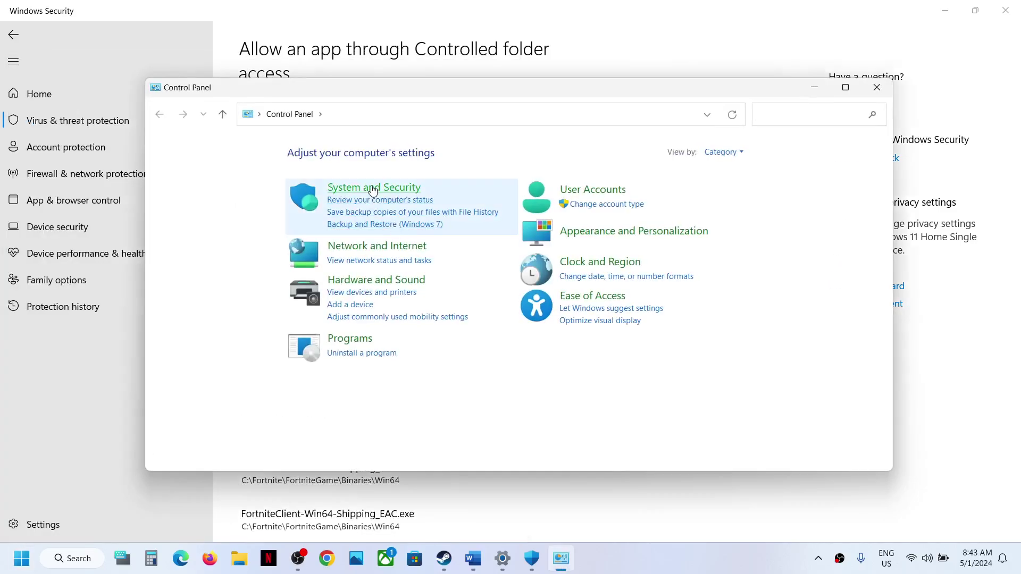
click(372, 188)
click(400, 198)
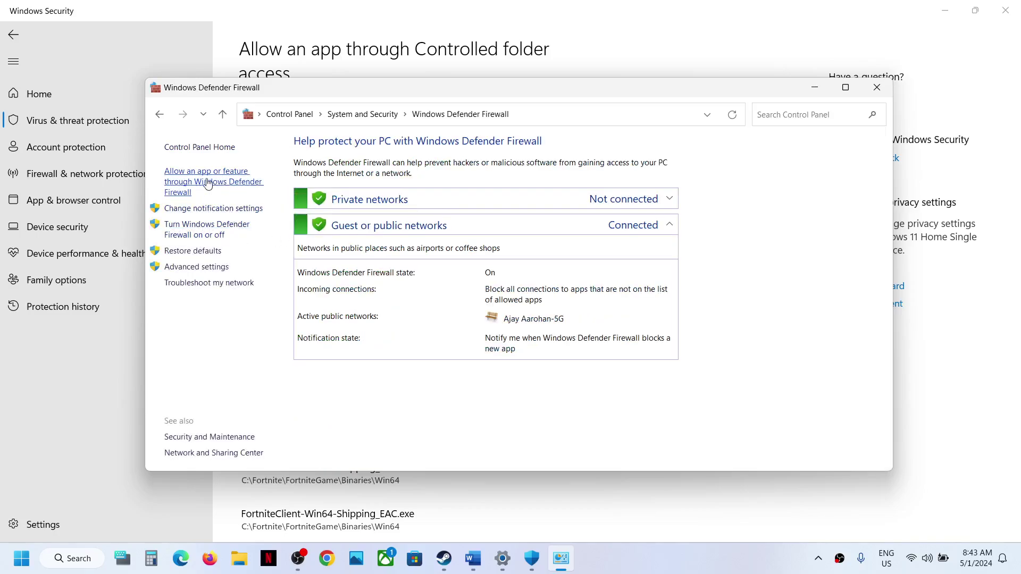
click(235, 182)
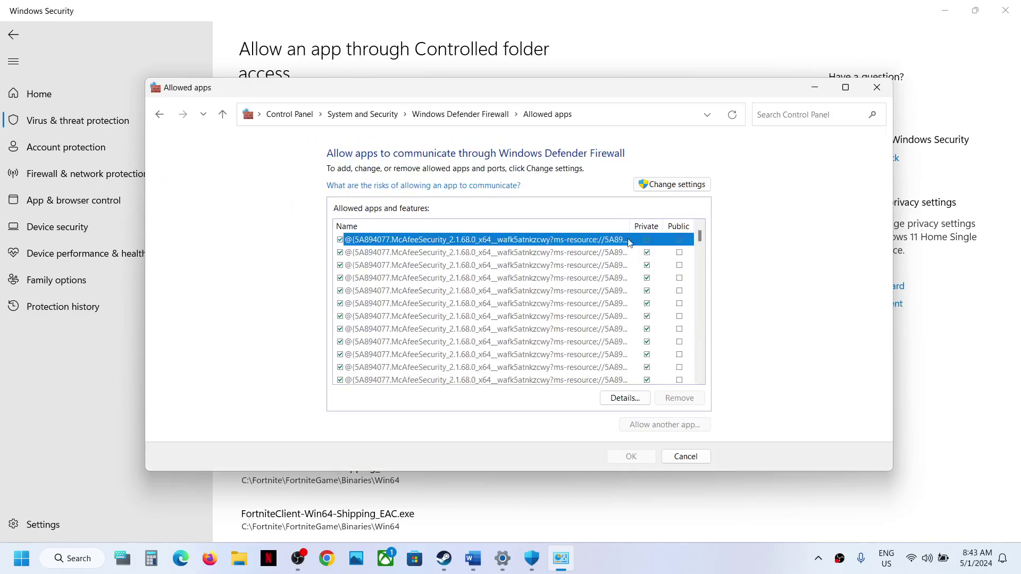
- Unlock the firewall's allowed apps for changes and add GZWClientEAC from the steamapps\common\Gray Zone Warfare folder
click(672, 186)
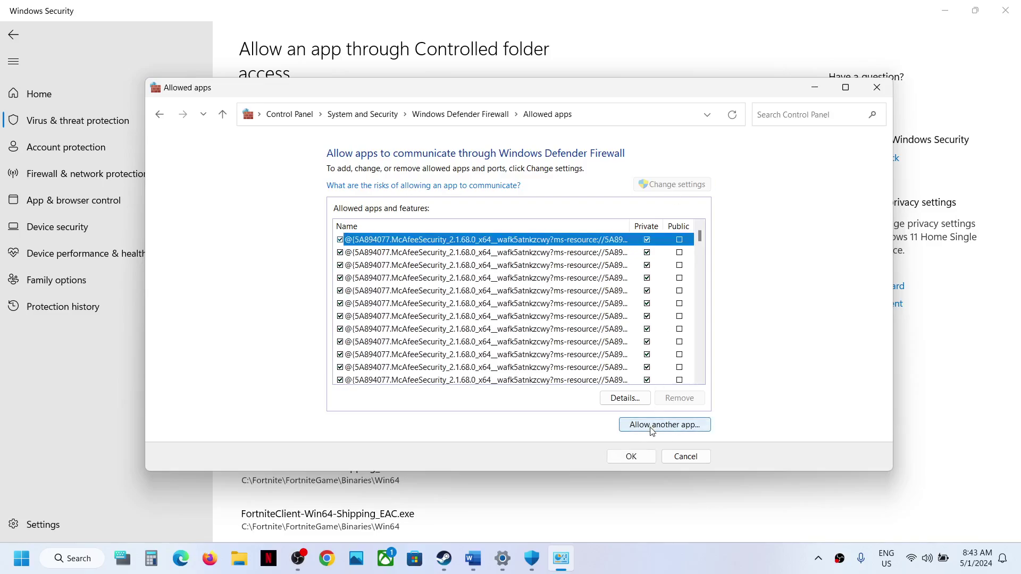
click(656, 425)
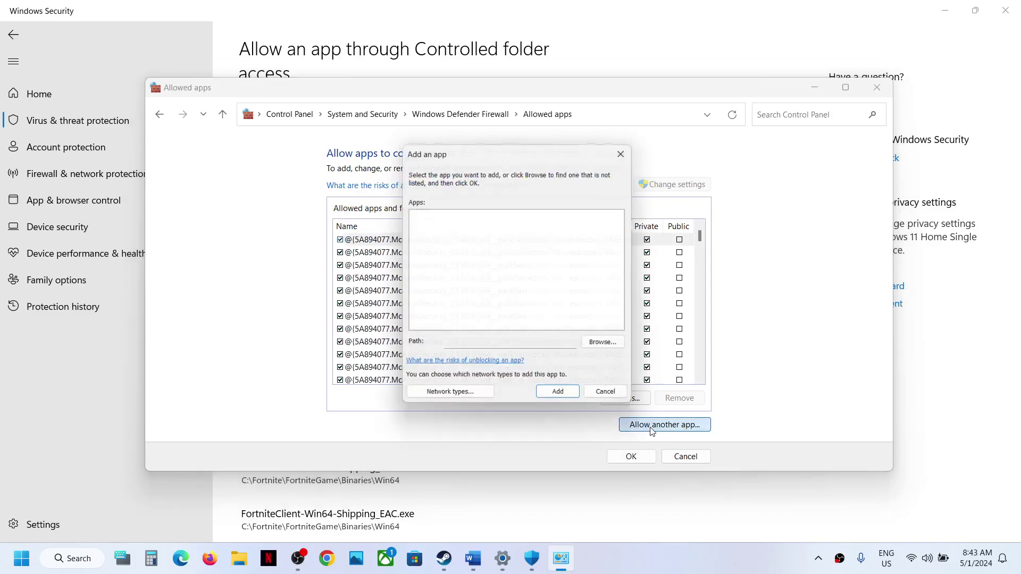
click(609, 346)
click(548, 197)
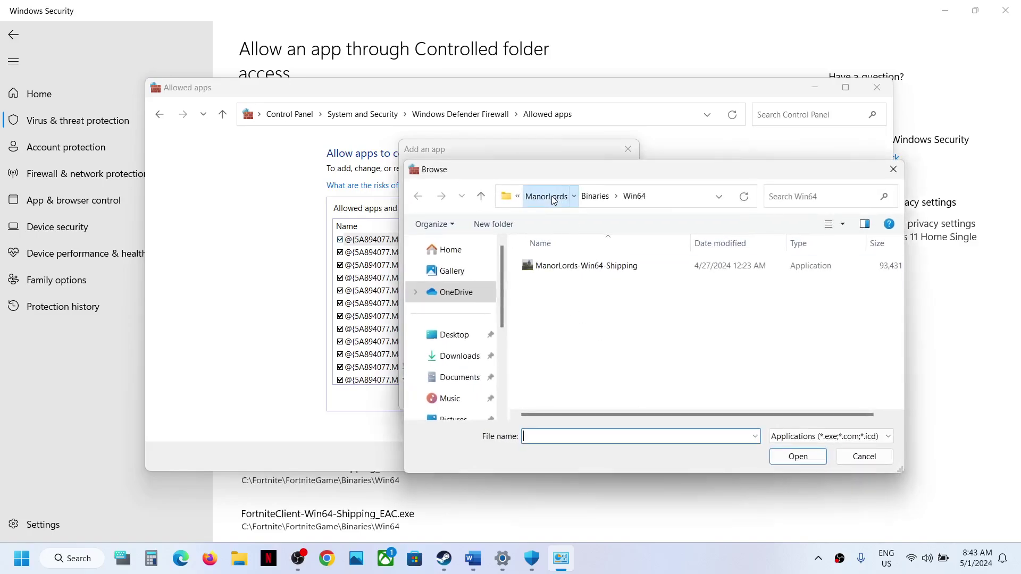
click(548, 198)
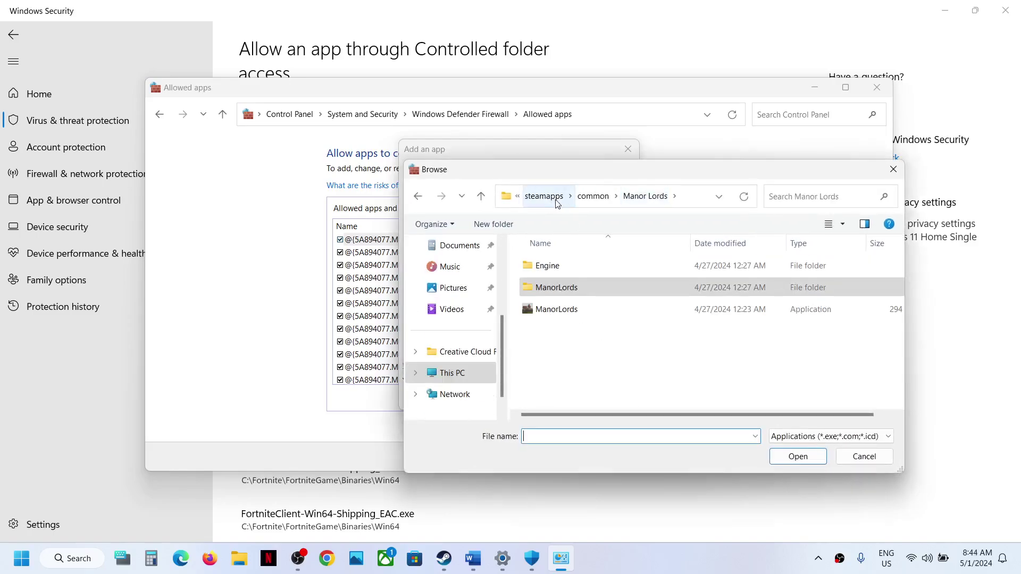
click(589, 199)
scroll(589, 295, down, 2)
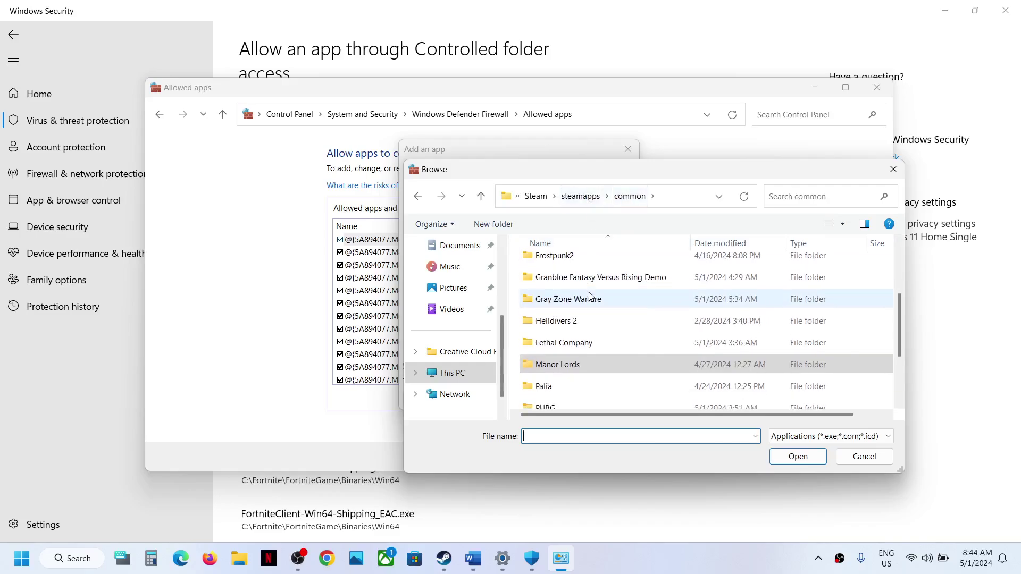
double_click(577, 292)
click(564, 331)
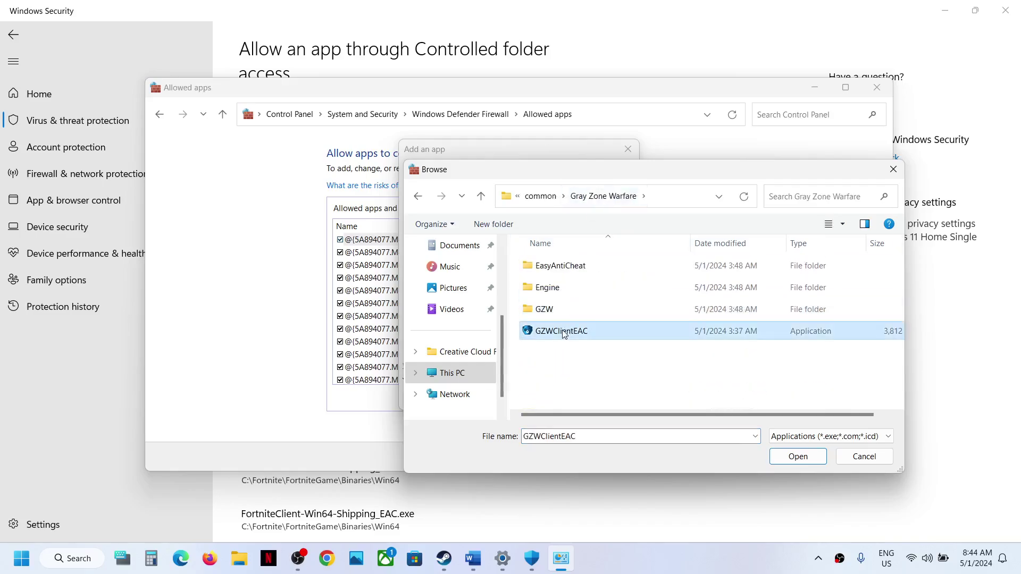
click(798, 457)
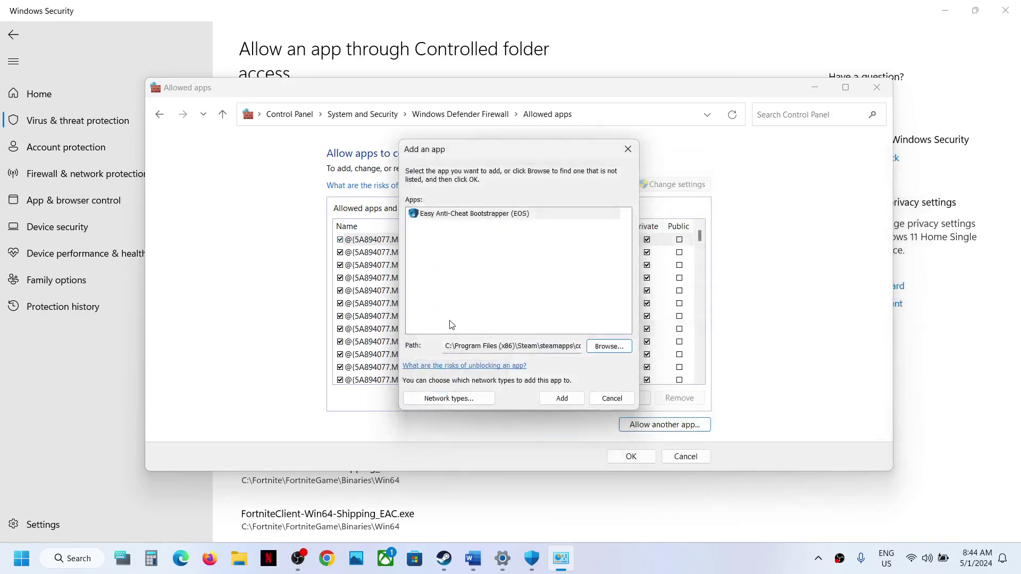
click(548, 400)
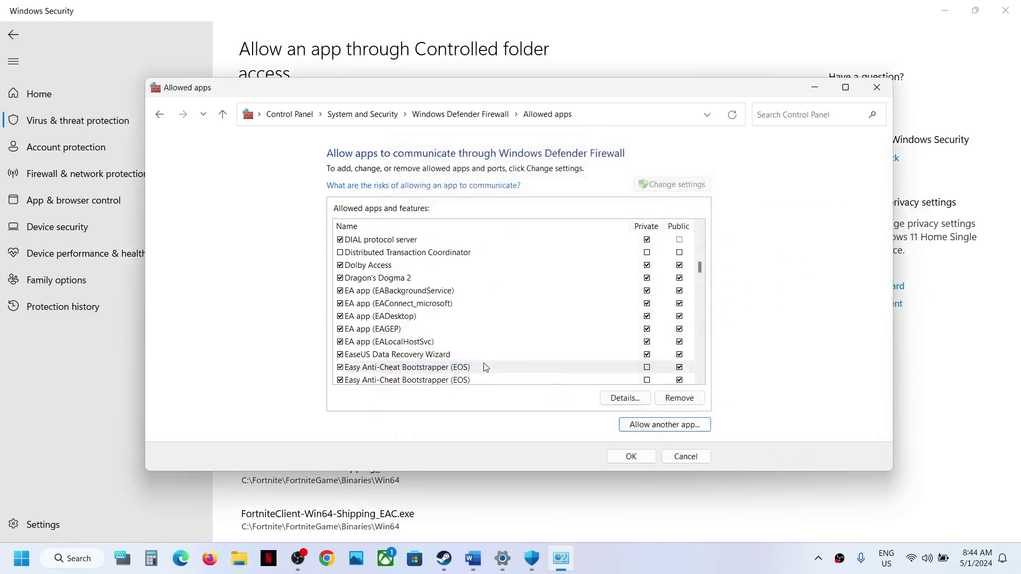
- Allow GZWClientSteam-Win64-Shipping from the Gray Zone Warfare\GZW\Binaries\Win64 folder through the firewall and save the allowed apps list
click(663, 425)
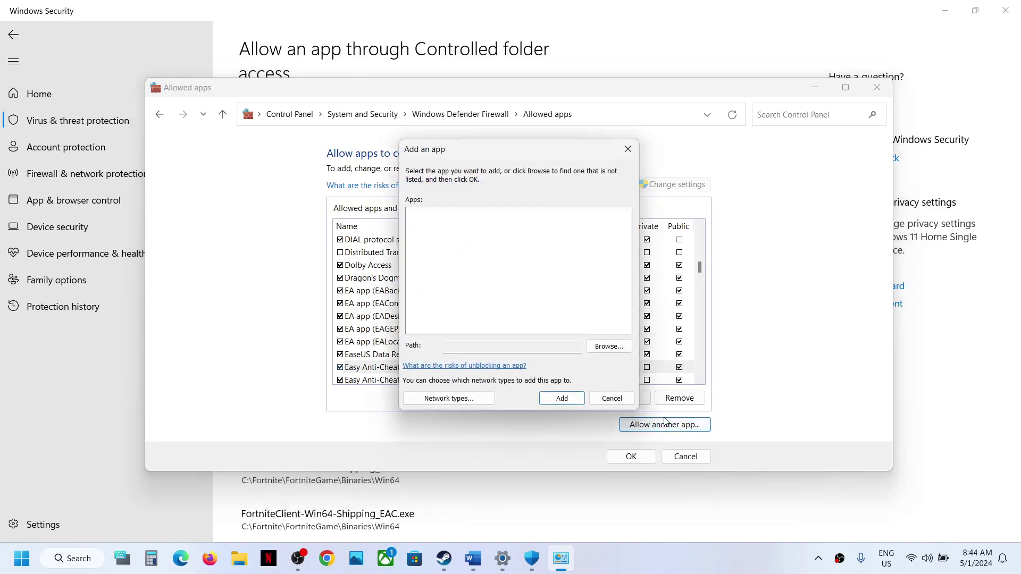
click(614, 348)
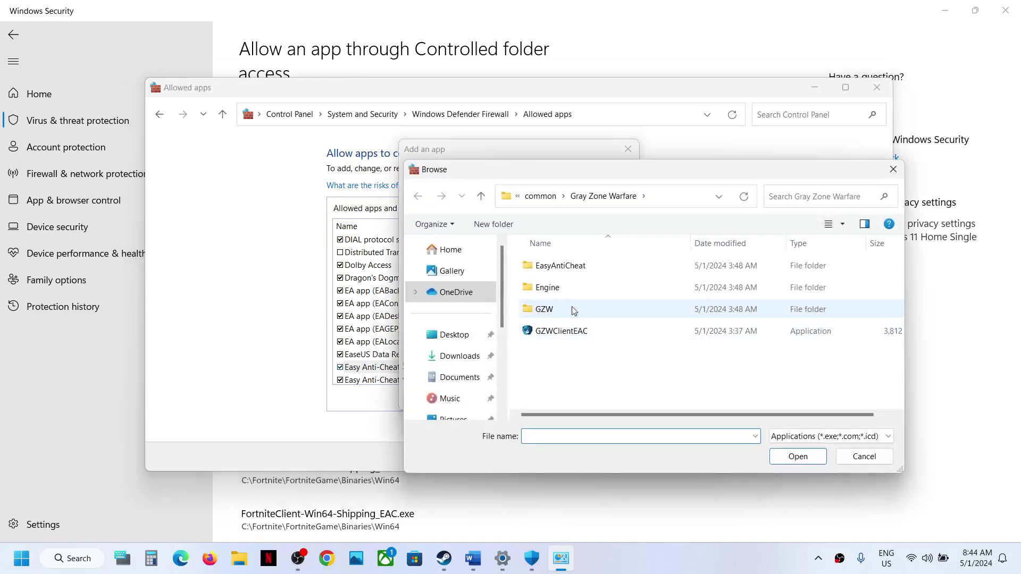
double_click(553, 310)
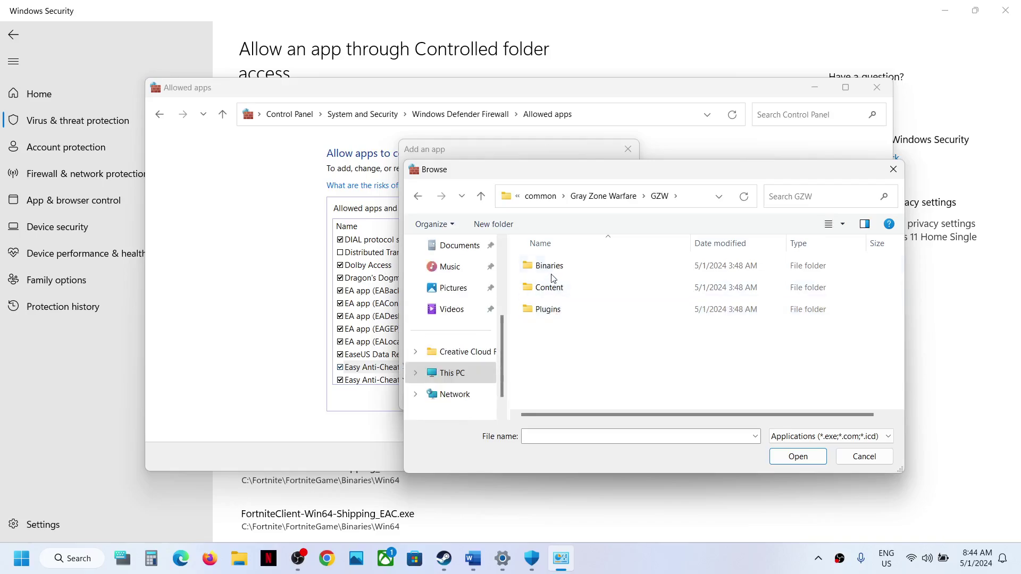
double_click(550, 271)
double_click(550, 271)
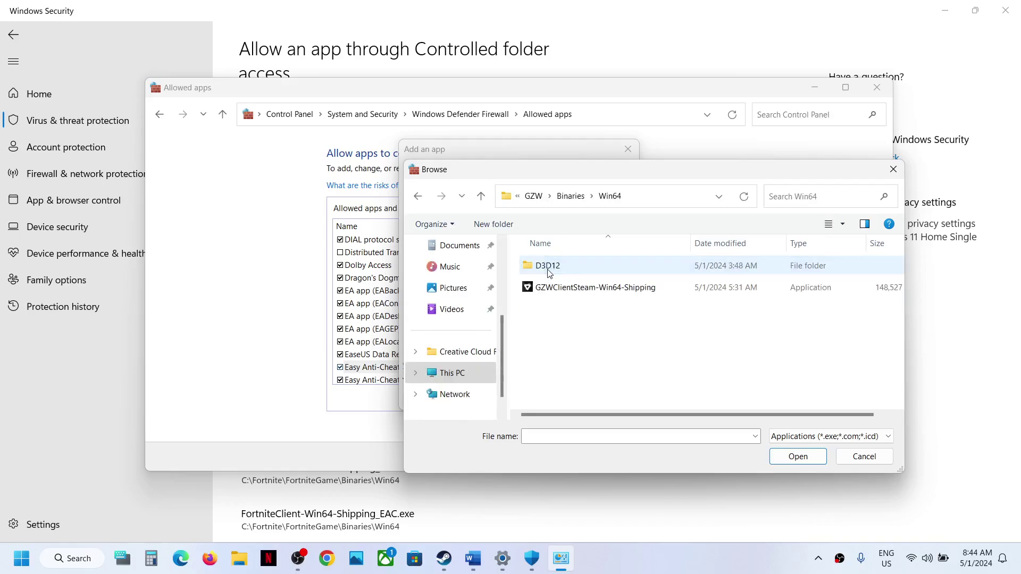
click(583, 290)
click(808, 458)
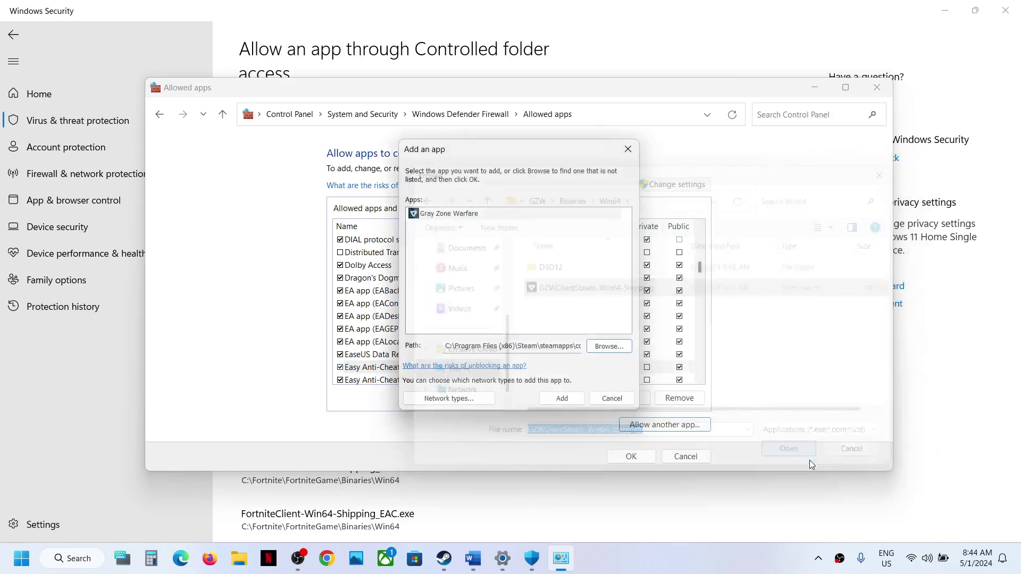
click(562, 399)
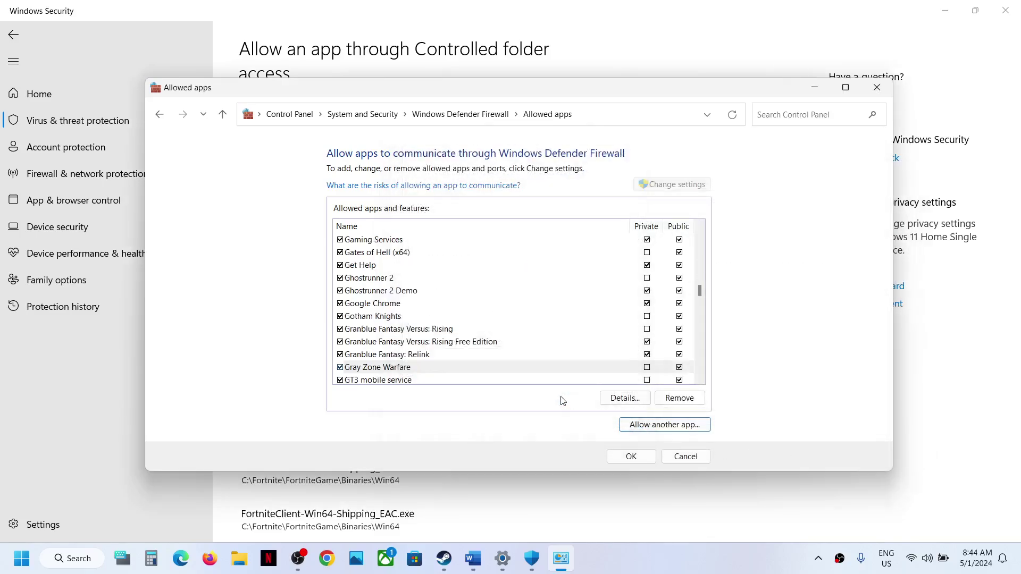
click(631, 456)
- Close the Control Panel, Windows Security and Settings windows to return to the Word instructions
click(877, 87)
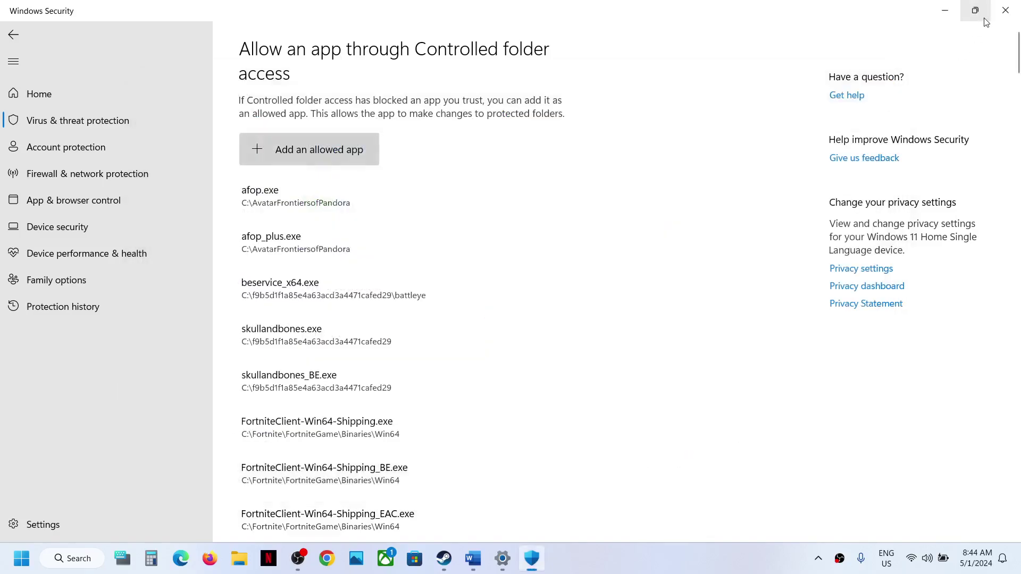
click(1006, 10)
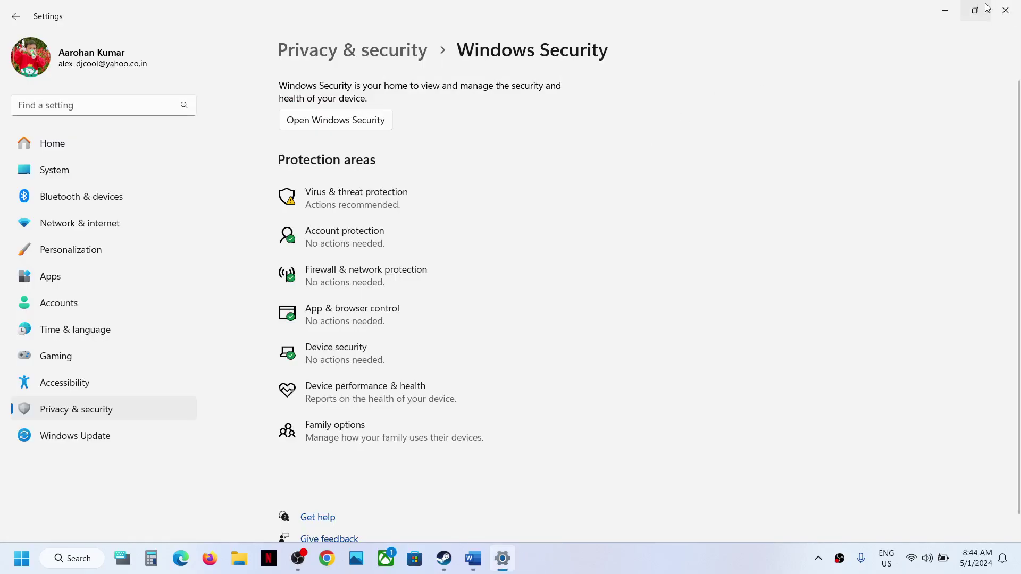
click(1005, 10)
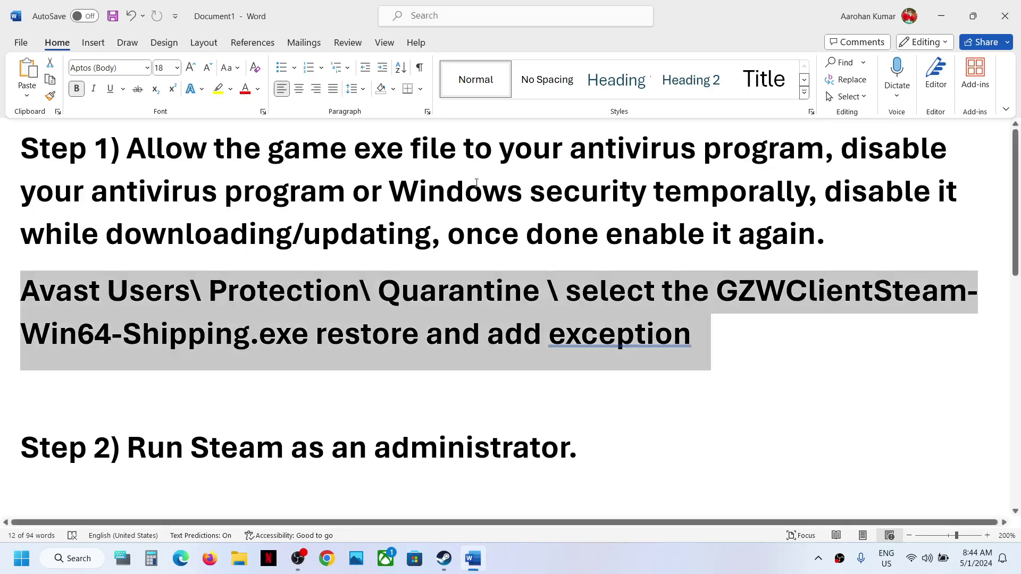
- Highlight "antivirus program" in Step 1 and "Run Steam as an administrator" in Step 2 of the instructions while reading them
drag(579, 151, 824, 160)
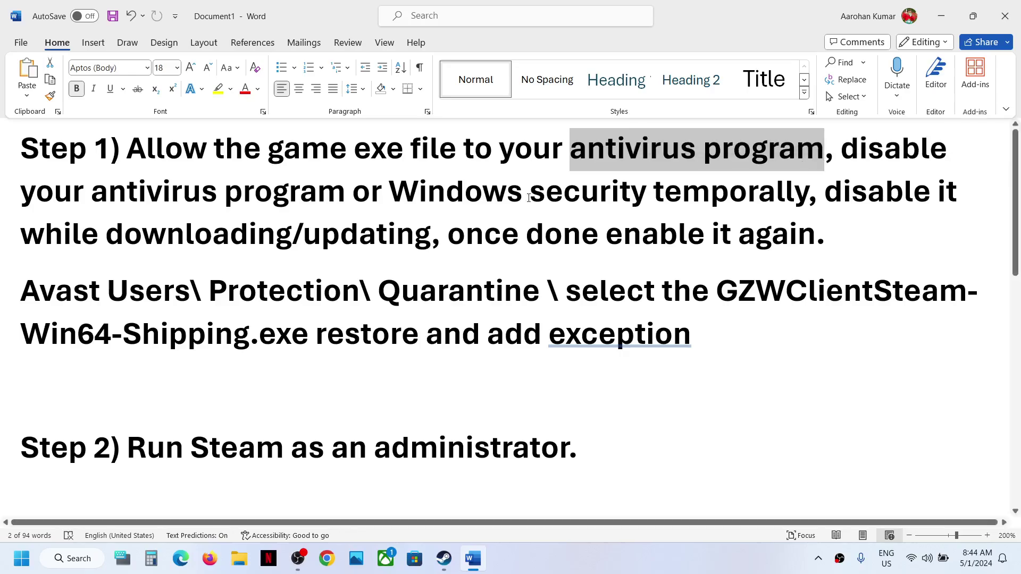
scroll(234, 311, down, 1)
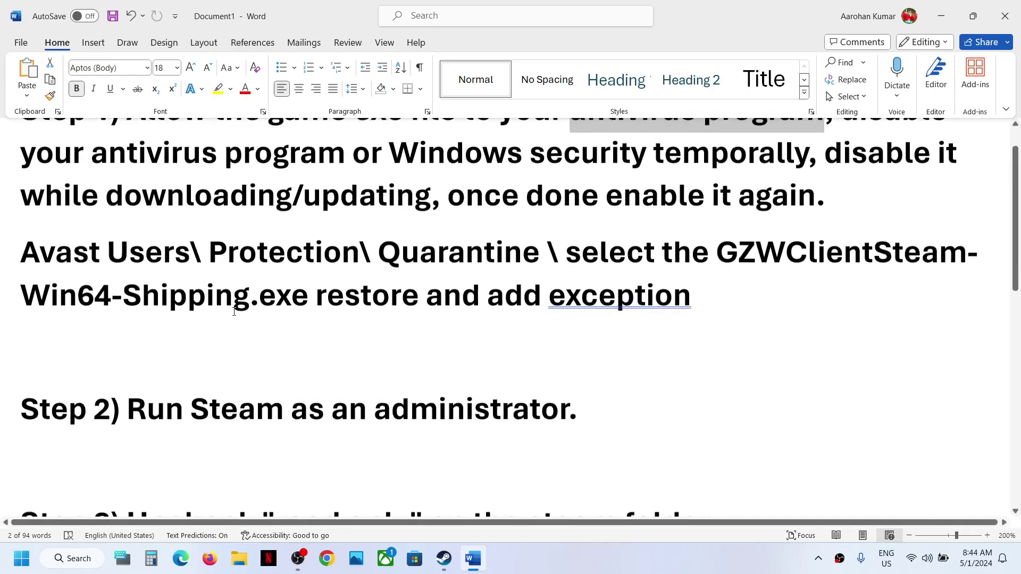
drag(130, 403, 568, 404)
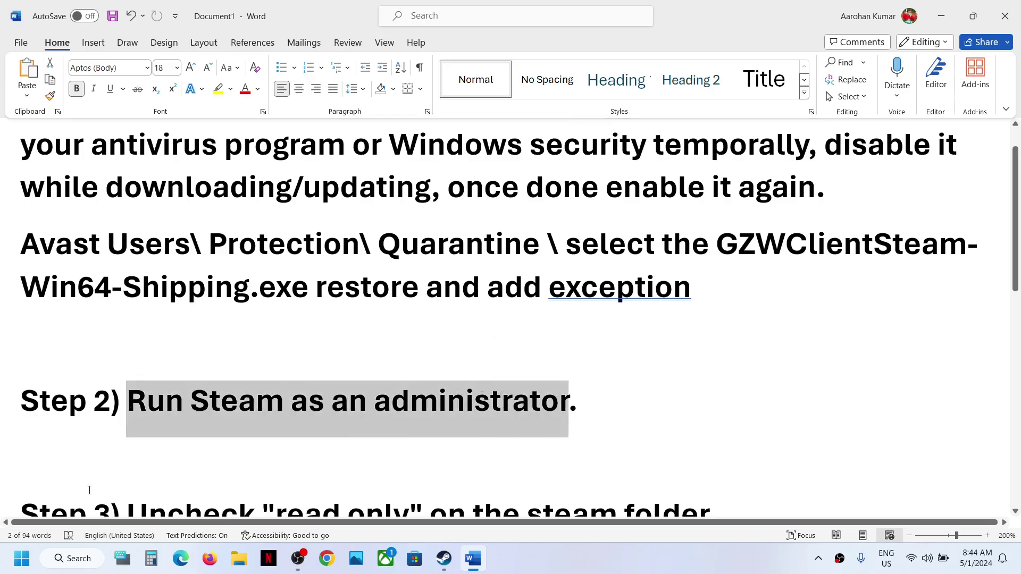
- Look at the Exit option in Steam and find Steam's Run as administrator option through Windows search
click(22, 559)
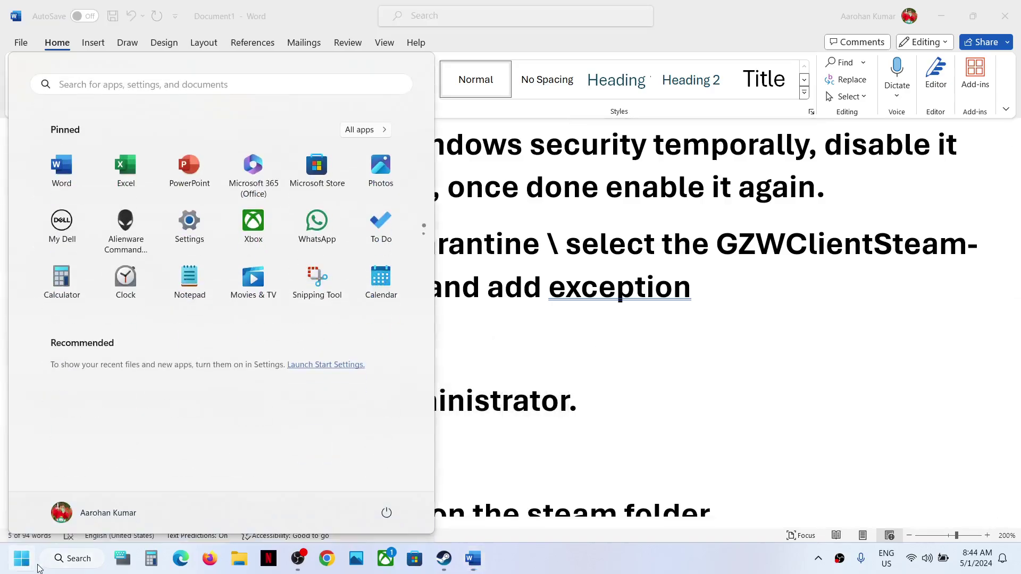
click(445, 560)
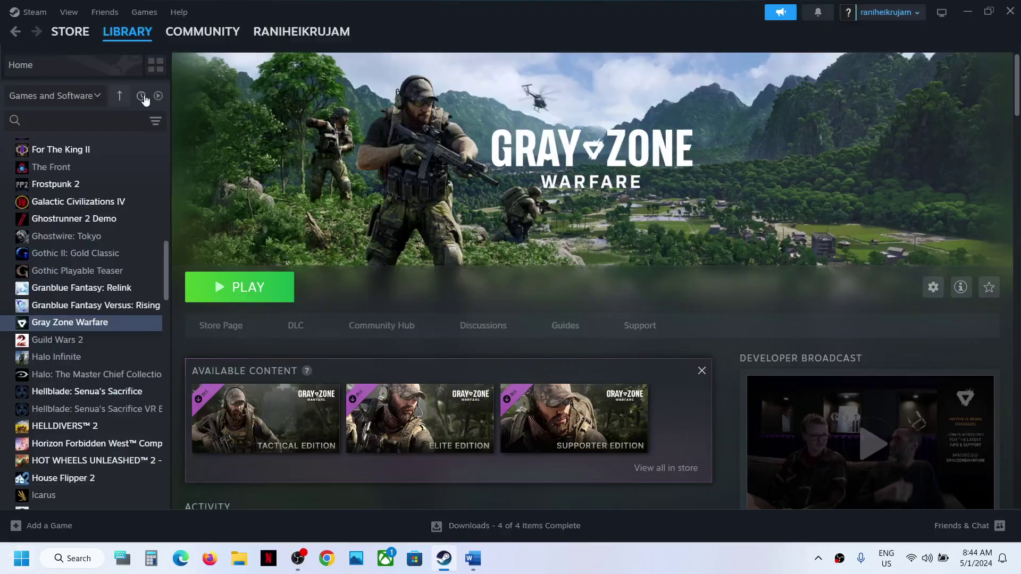
click(33, 12)
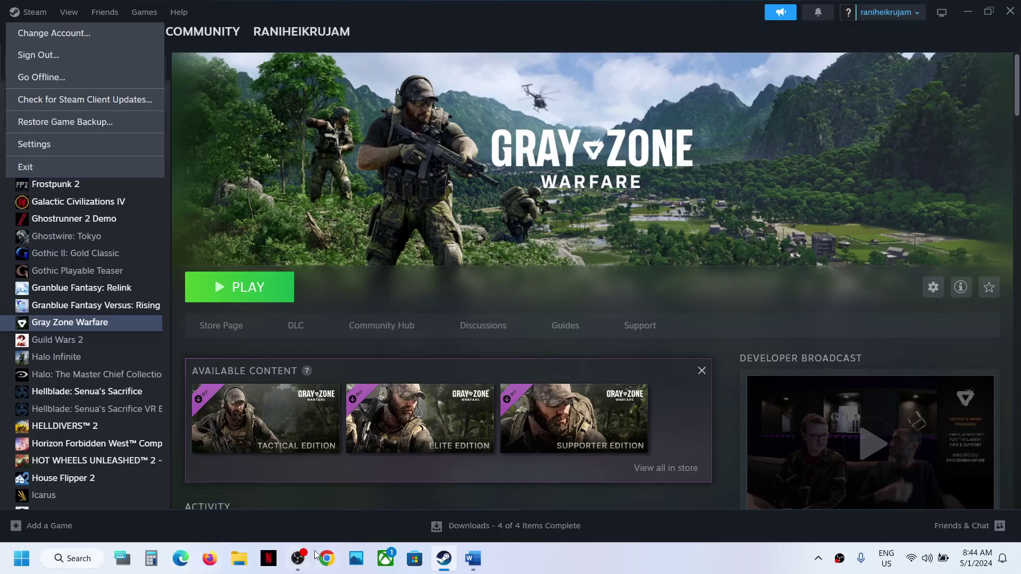
click(27, 565)
text(steam)
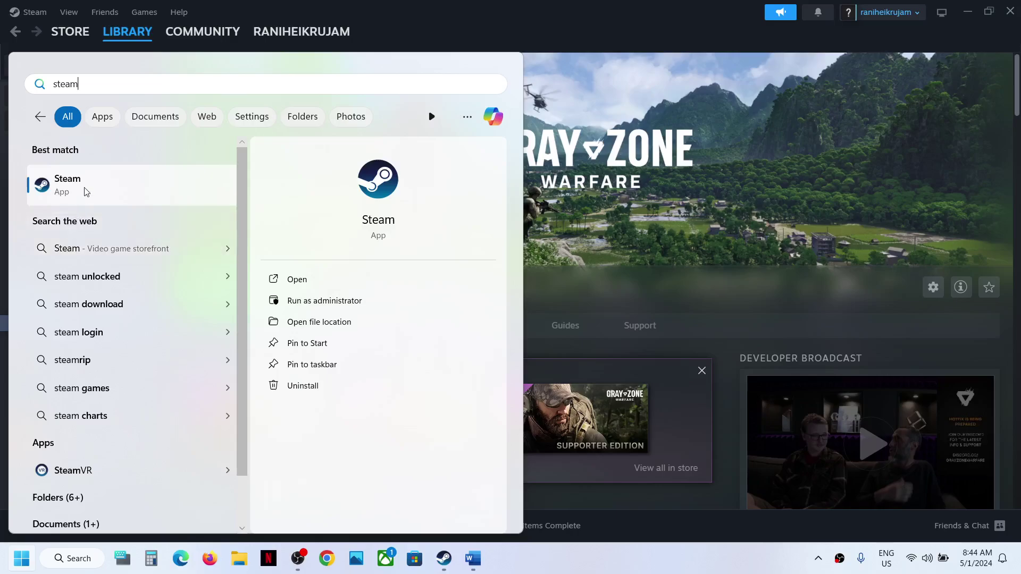
right_click(87, 187)
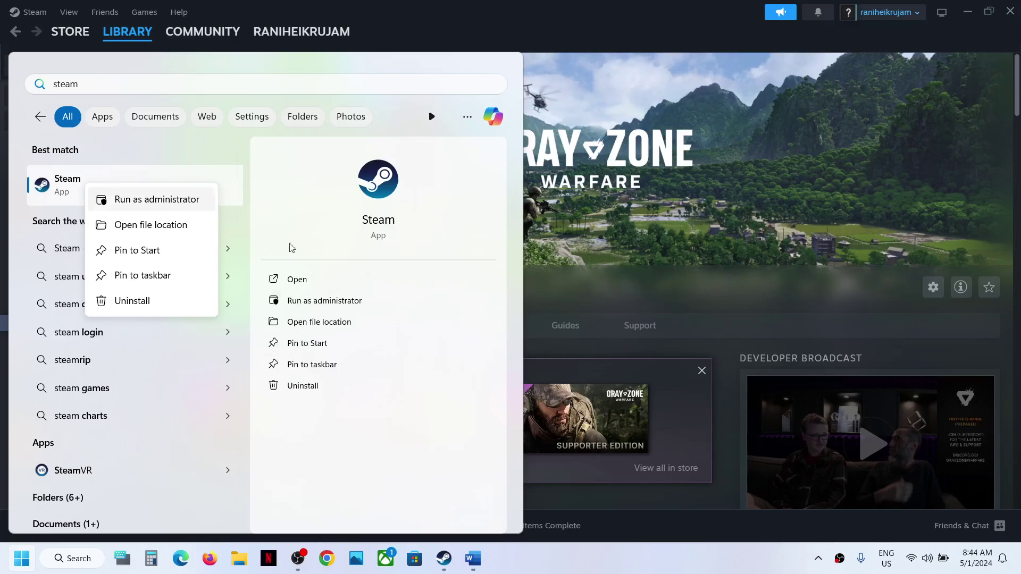
- Return to the Word instructions and highlight "Uncheck "read only" on the steam folder" in Step 3
click(473, 558)
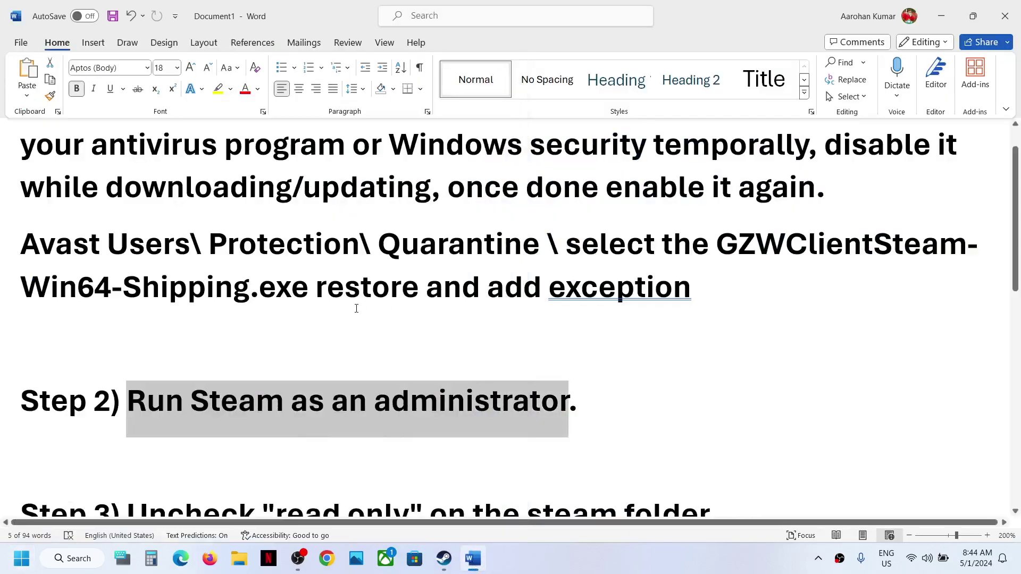
scroll(357, 308, down, 3)
drag(139, 339, 708, 345)
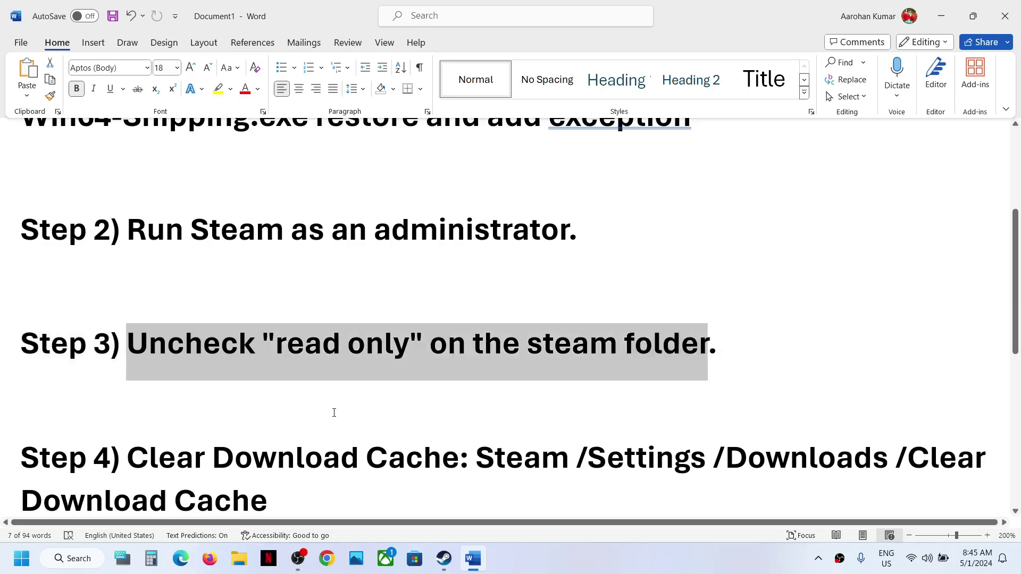
- Open File Explorer and go to the Program Files (x86) folder on the OS (C:) drive
click(240, 558)
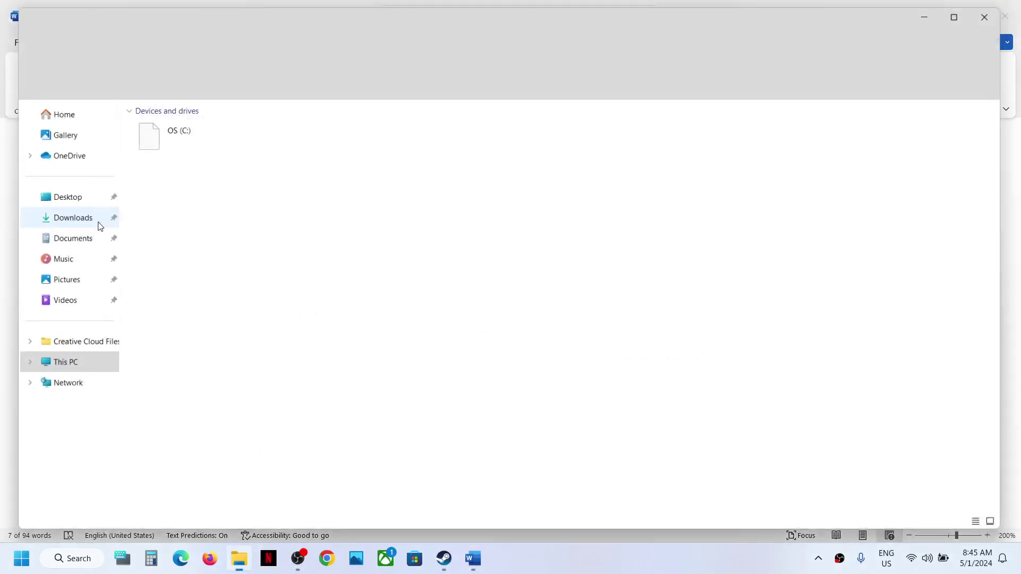
click(59, 367)
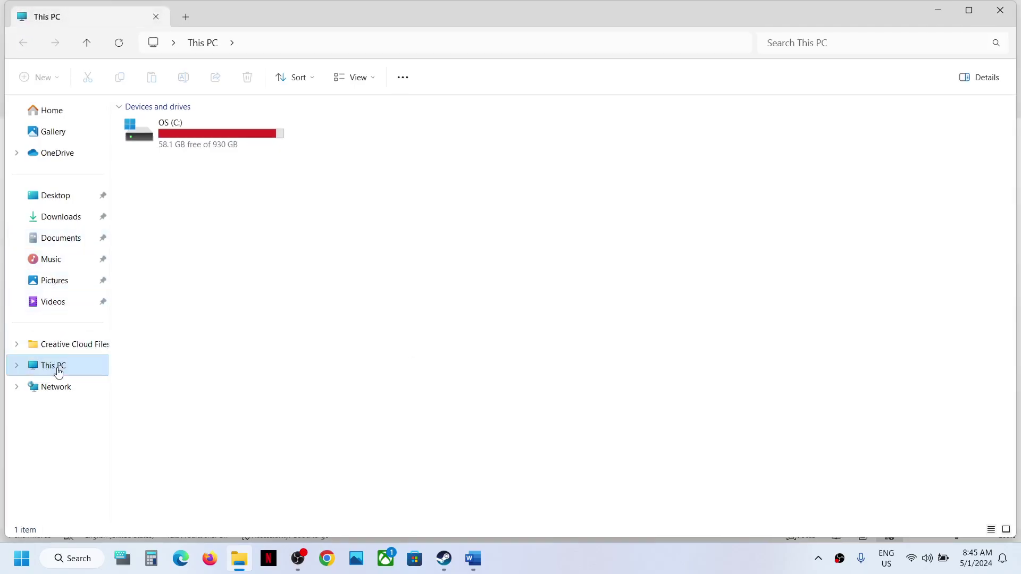
double_click(216, 135)
scroll(228, 365, down, 3)
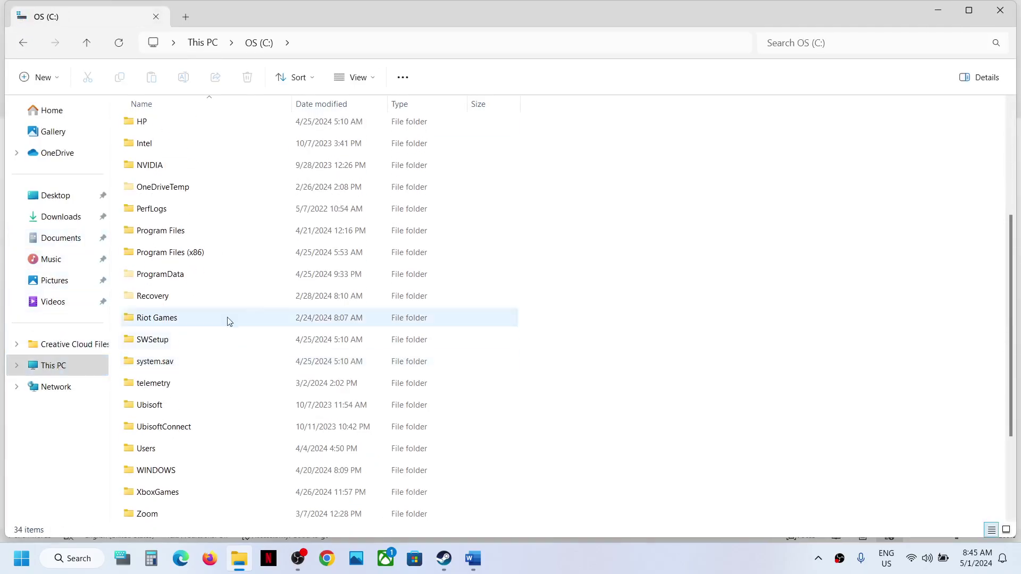
click(178, 254)
double_click(178, 254)
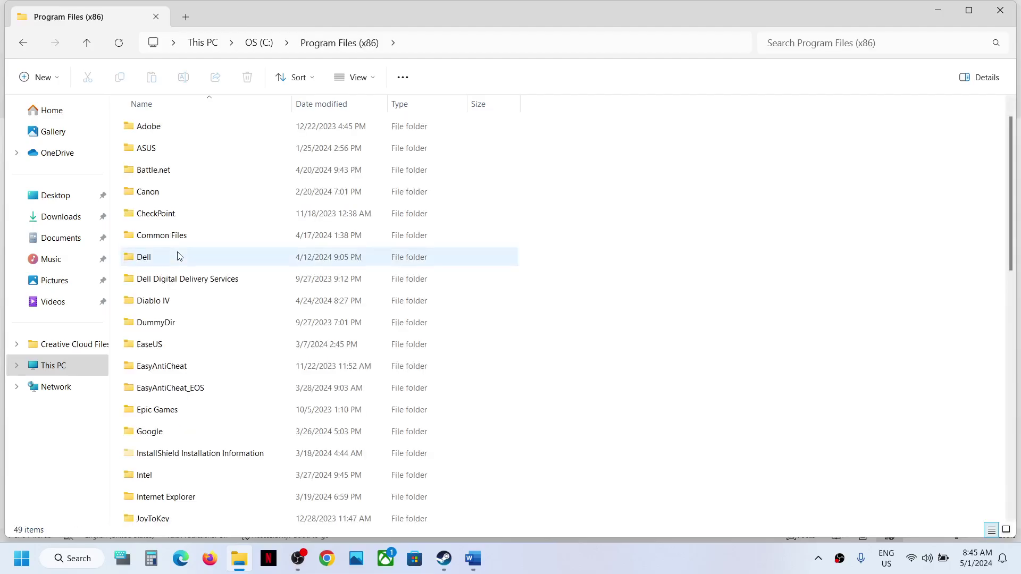
- Find the Steam folder in Program Files (x86) and open its properties
scroll(179, 257, down, 4)
scroll(168, 353, down, 5)
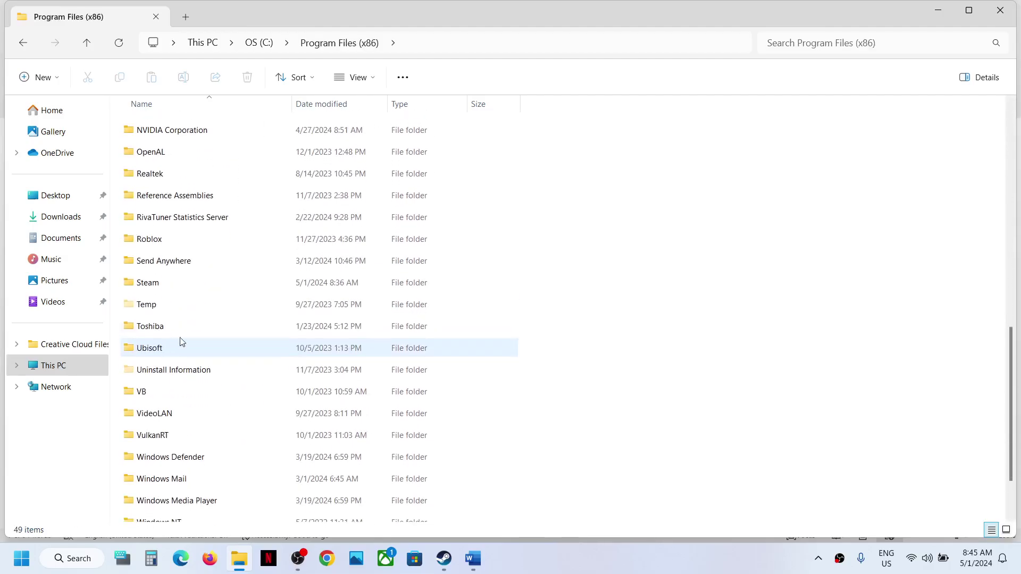
click(155, 286)
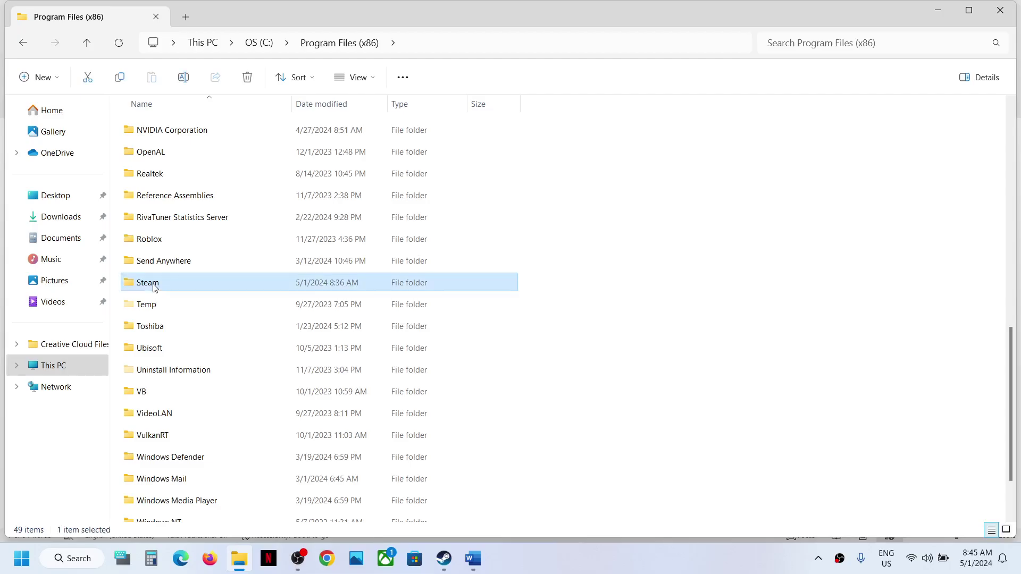
right_click(155, 287)
click(212, 348)
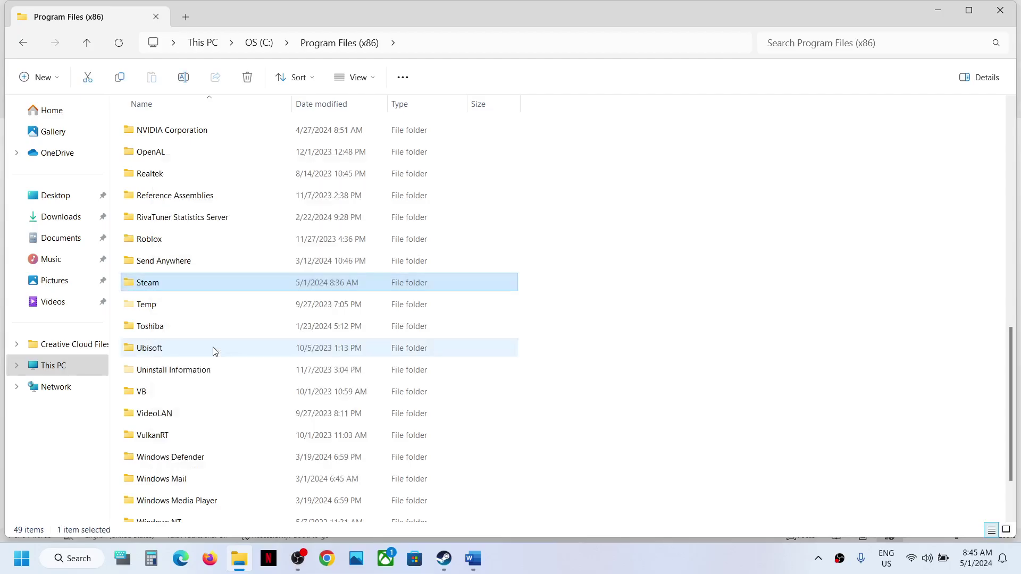
- Clear the Steam folder's Read-only attribute, apply it to the folder, subfolders and files, and close the properties
drag(292, 240, 324, 152)
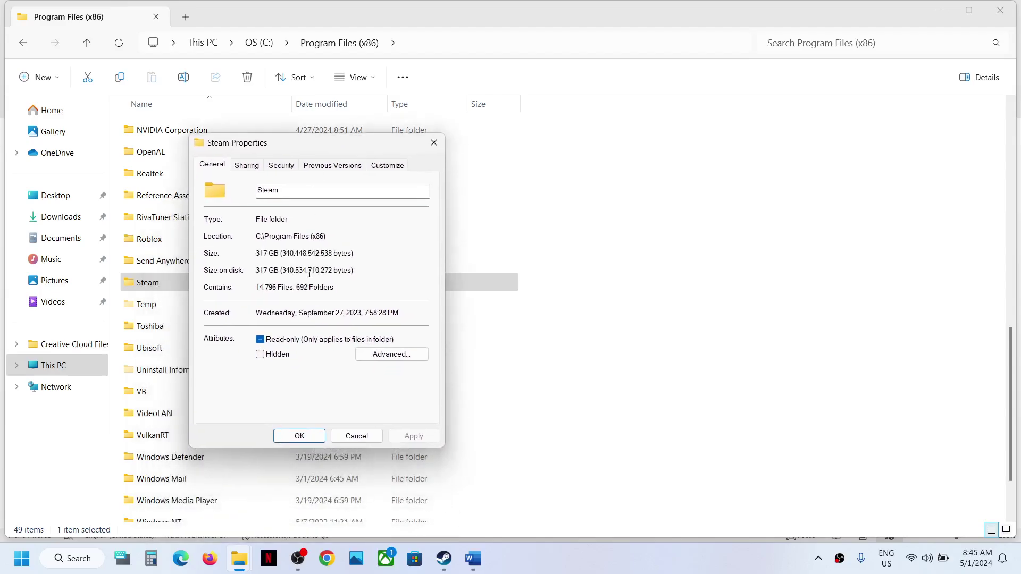
click(260, 340)
click(414, 436)
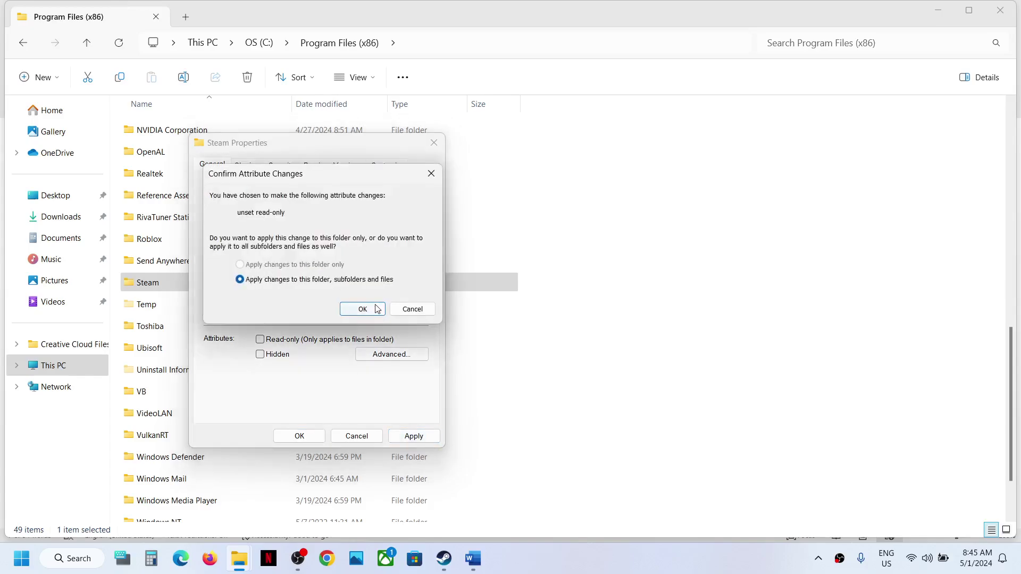
click(363, 309)
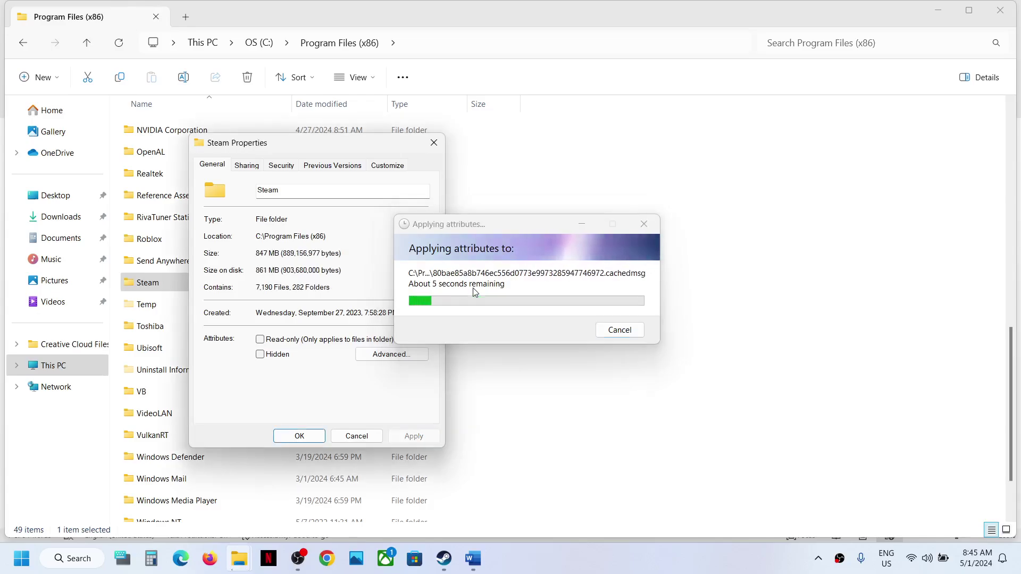
click(300, 436)
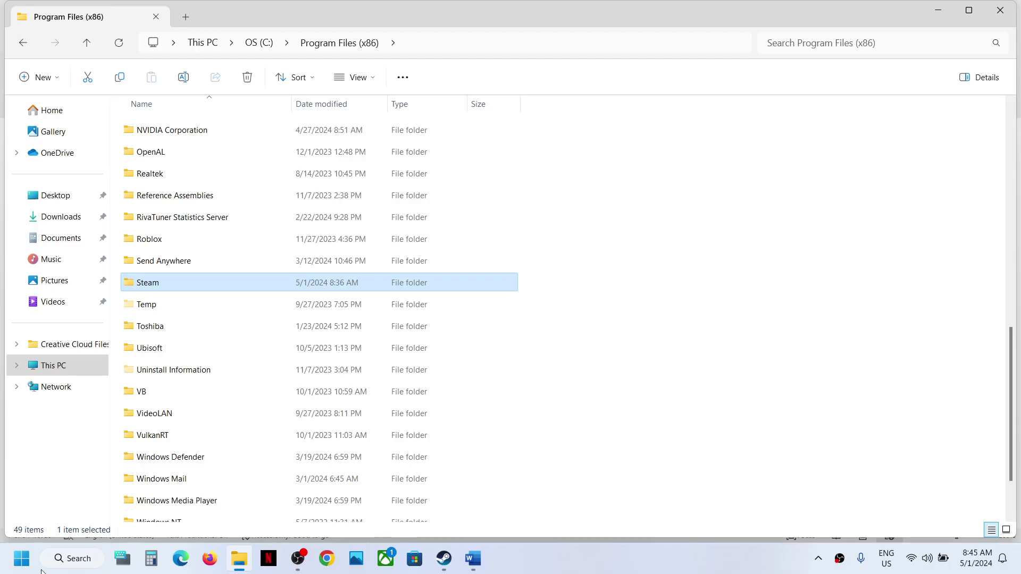
- Search Windows for Steam, show the Run as administrator option again and dismiss the search without launching it
click(22, 558)
text(steam)
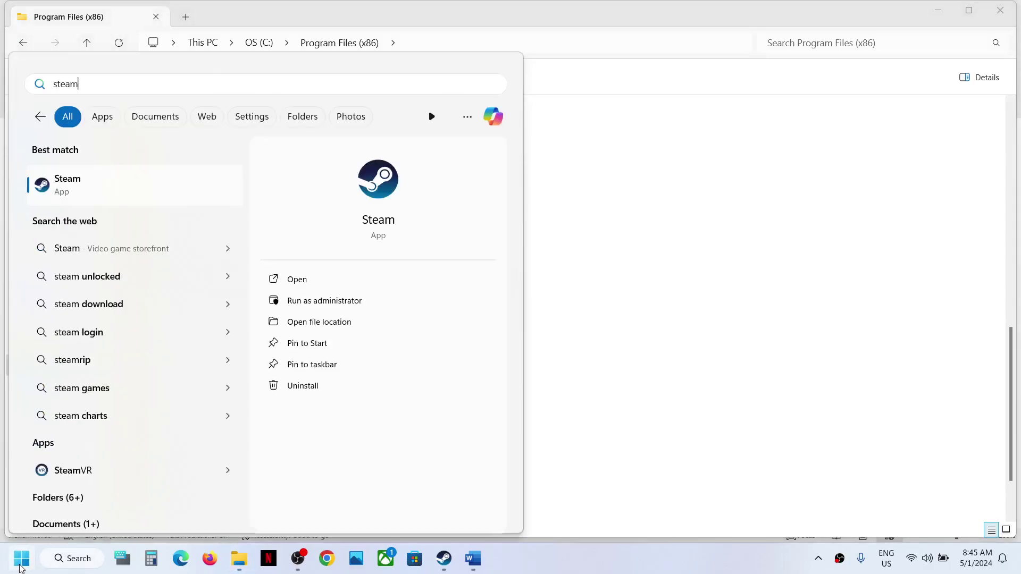
right_click(94, 194)
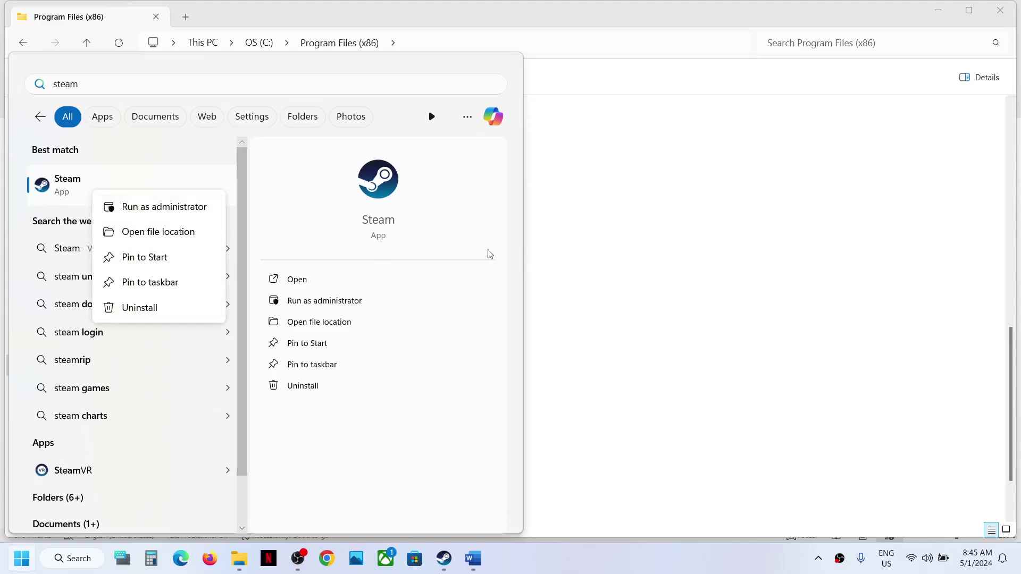
click(640, 276)
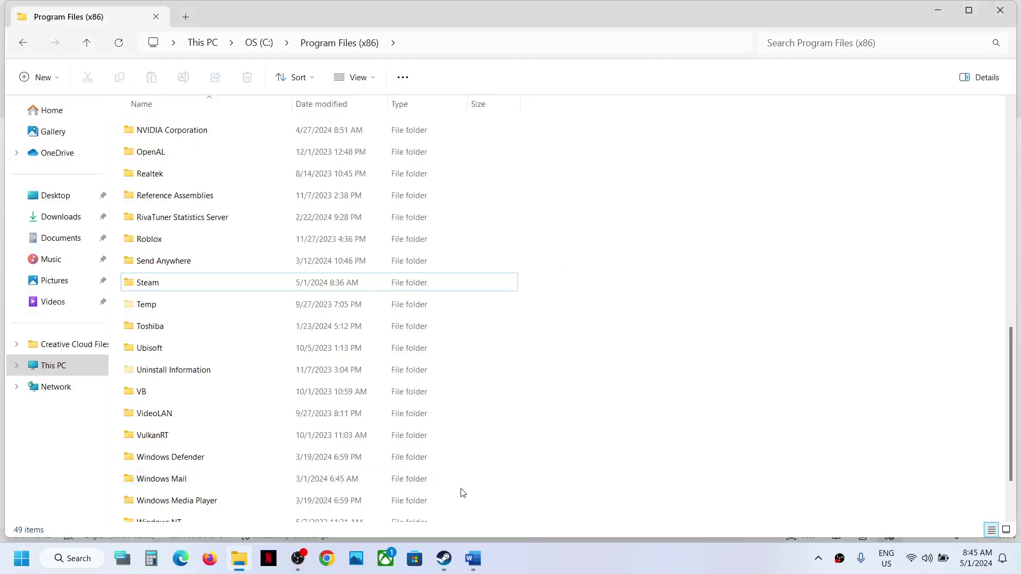
- Switch back to the Word instructions and highlight "Clear Download Cache" in Step 4
click(471, 566)
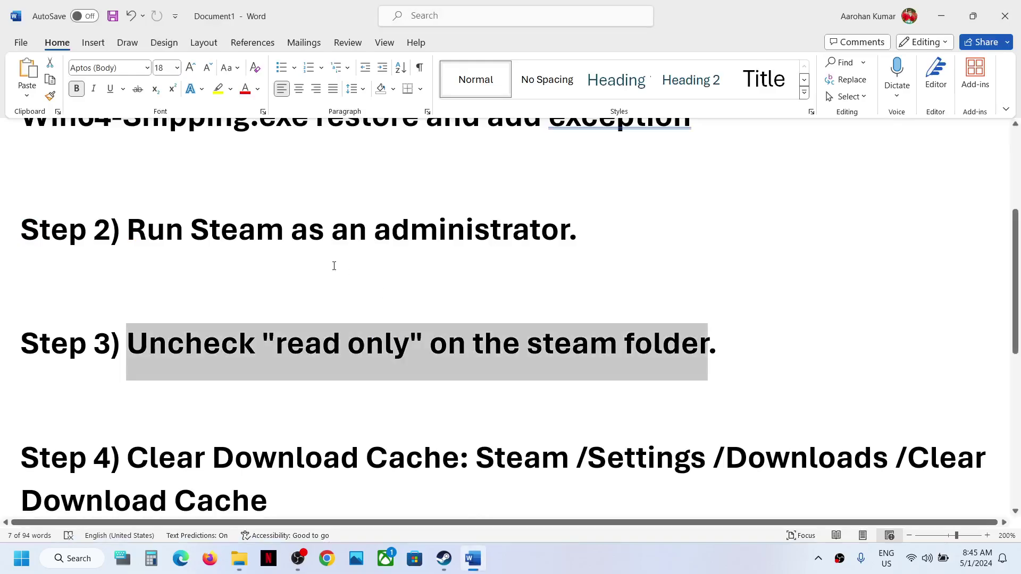
scroll(334, 265, down, 3)
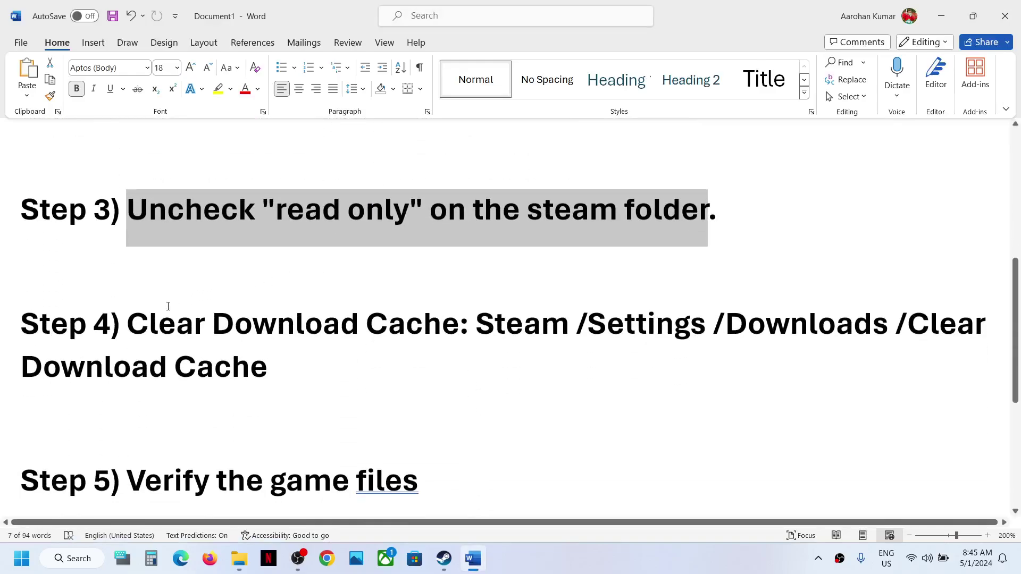
drag(139, 323, 436, 319)
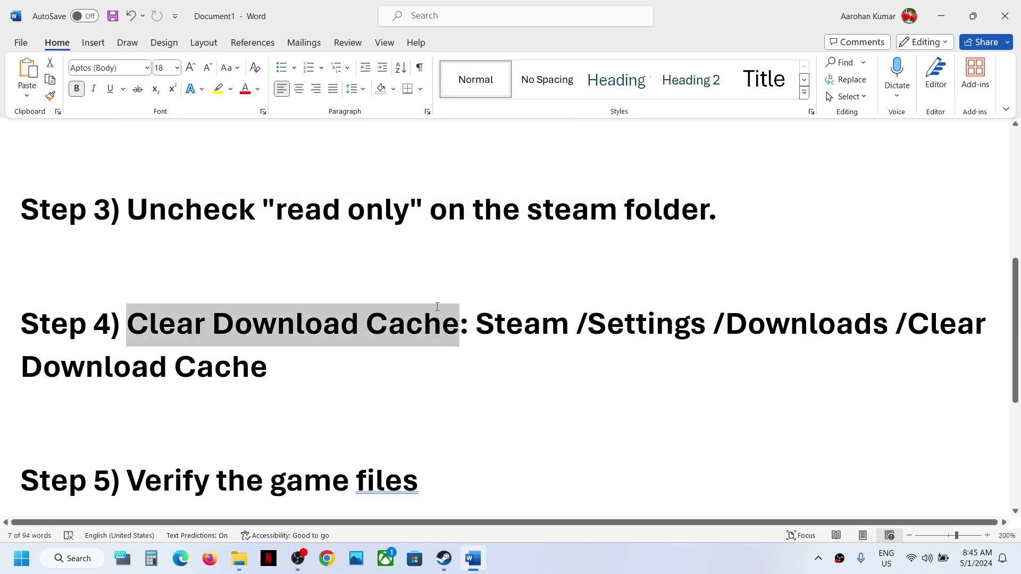
- Try to clear the download cache from Steam's Downloads settings, cancelling at the confirmation and closing the settings
click(446, 563)
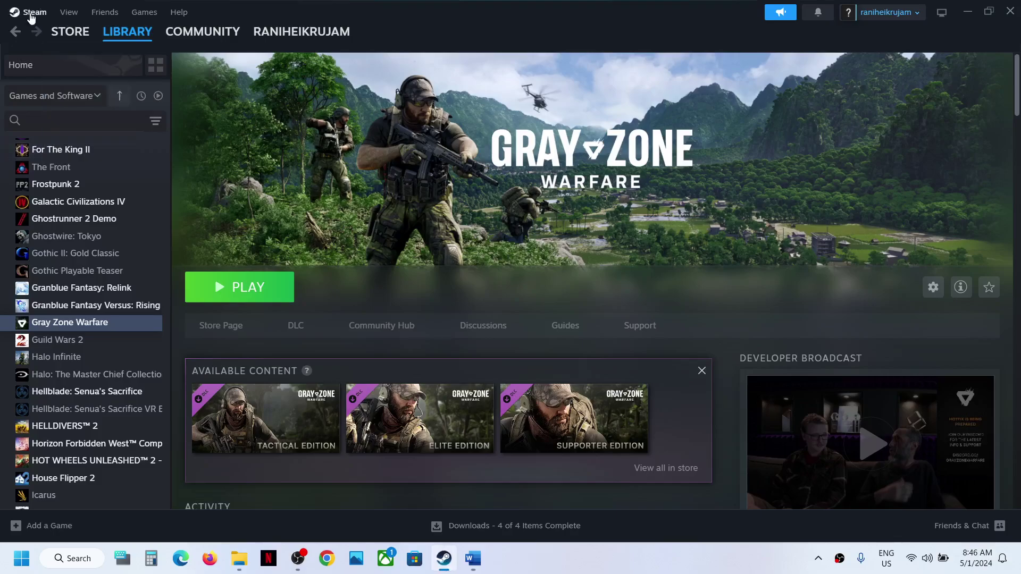
click(32, 12)
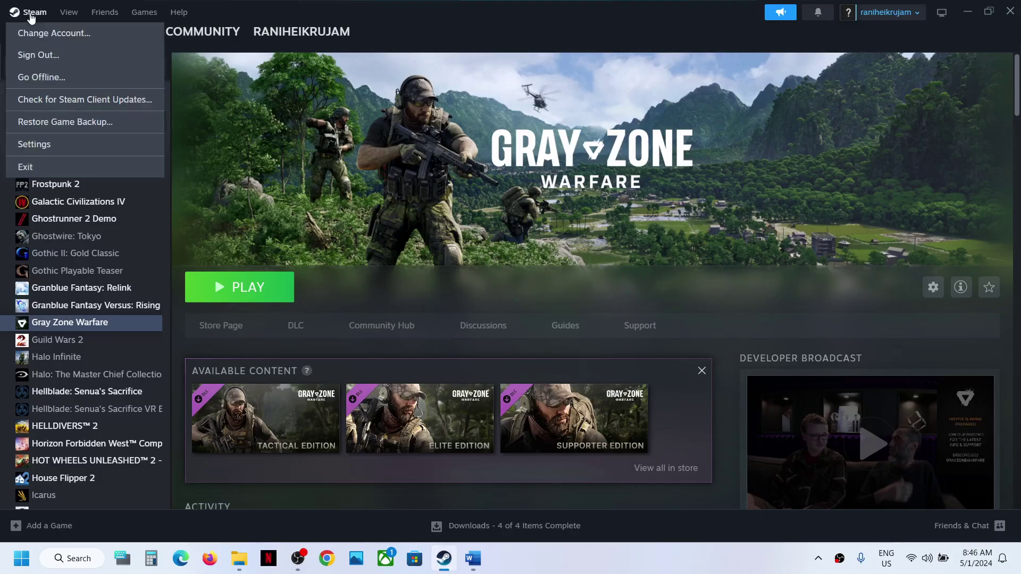
click(50, 150)
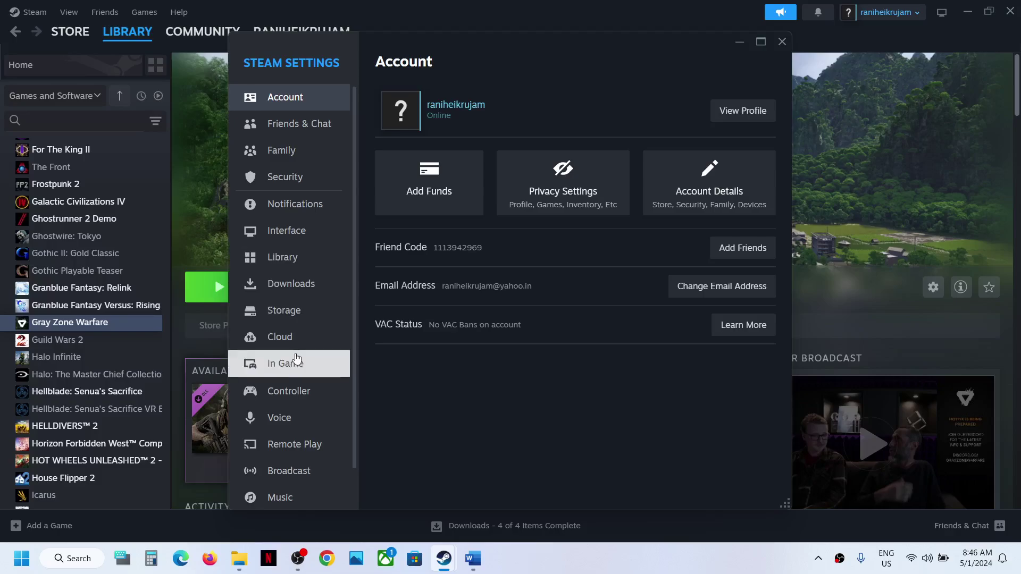
click(295, 284)
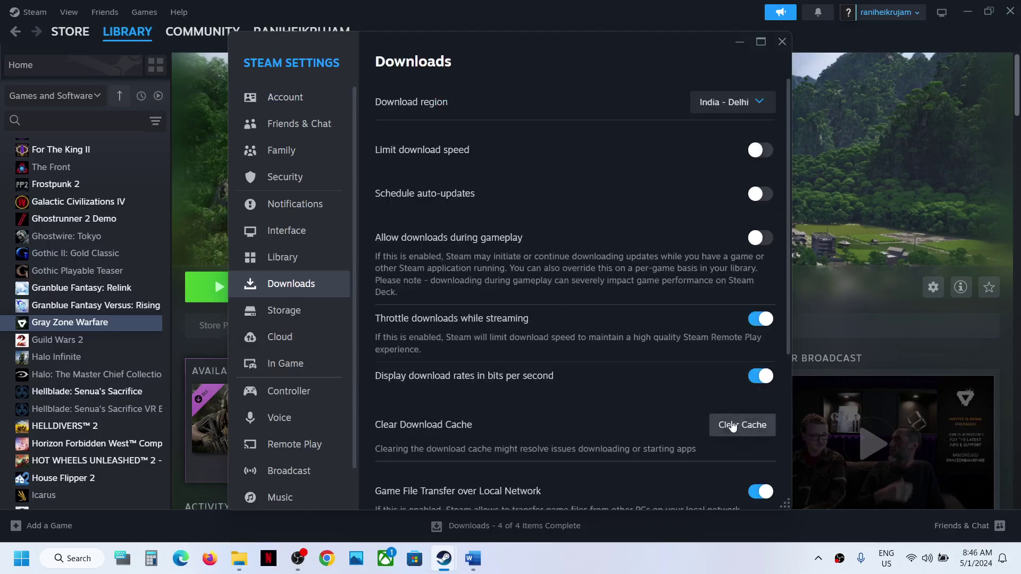
scroll(733, 426, down, 2)
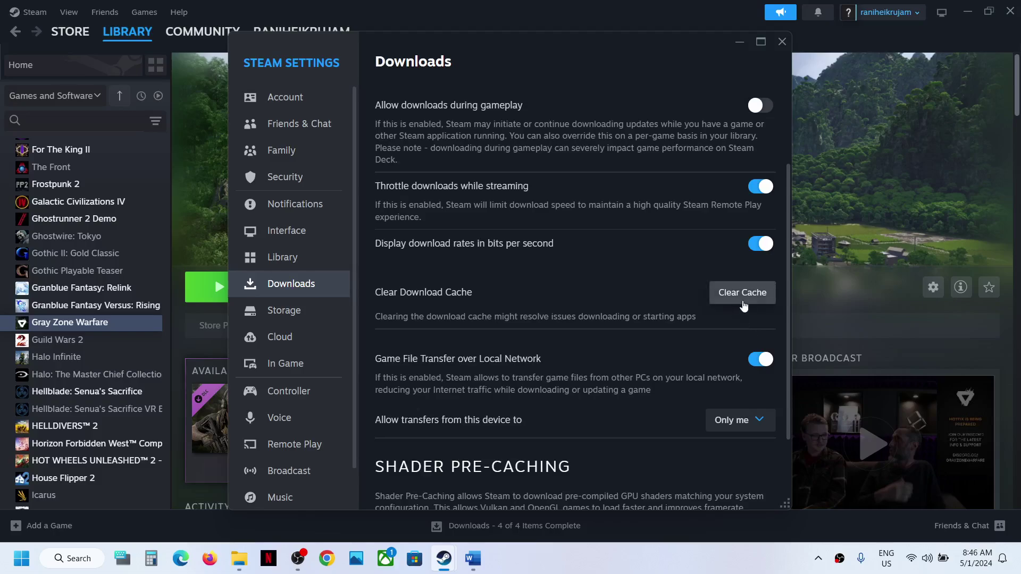
click(743, 298)
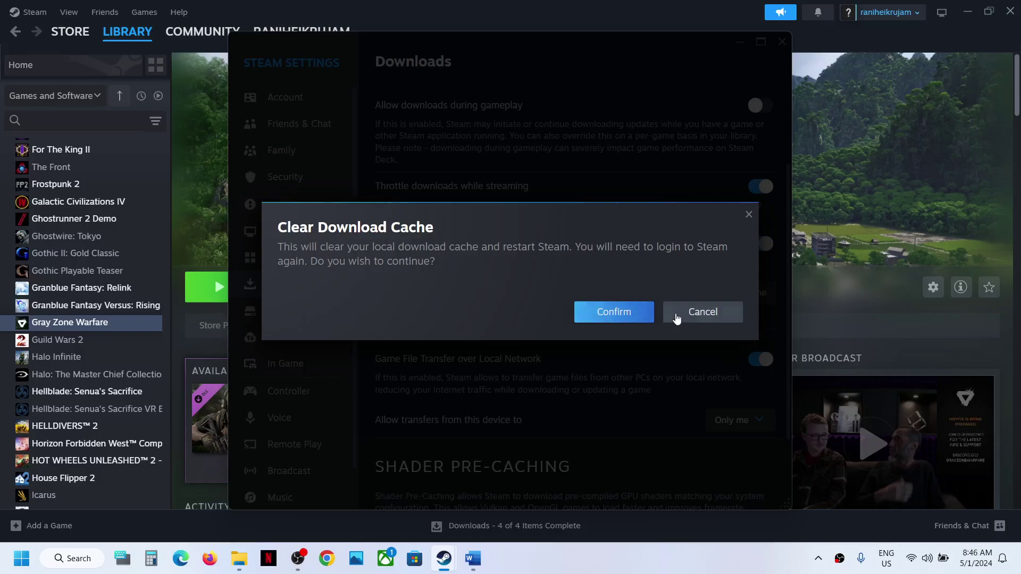
click(698, 319)
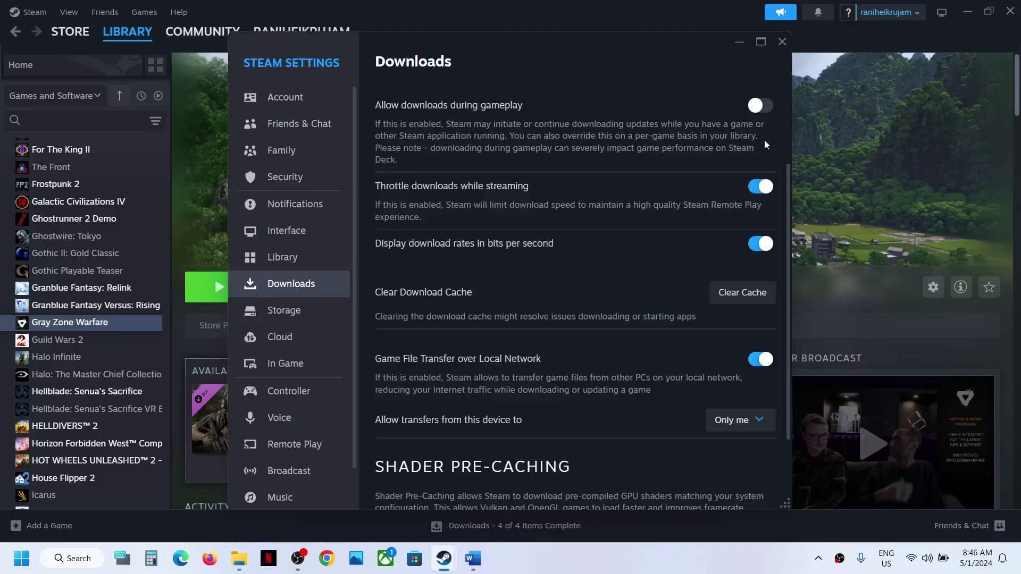
click(782, 41)
- Go back to the Word instructions and highlight "Verify the game files" in Step 5
click(472, 558)
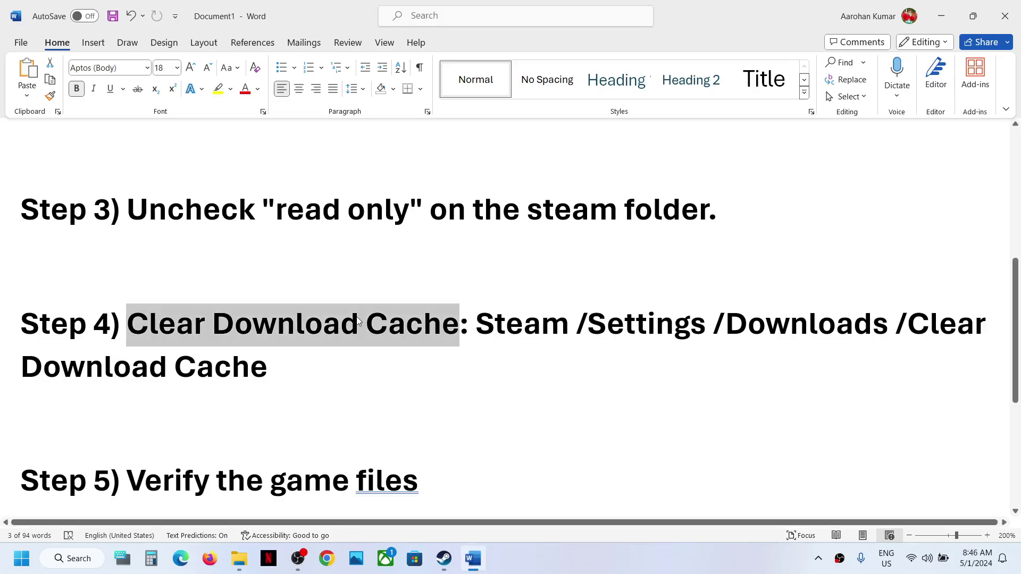
scroll(461, 319, down, 2)
drag(139, 314, 461, 358)
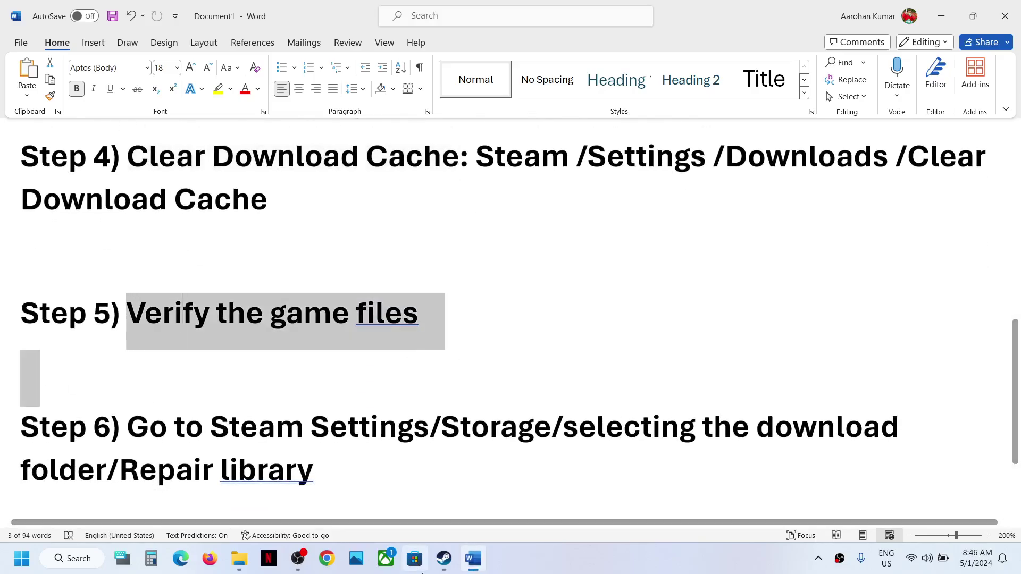
- Switch to Steam, locate Verify integrity of game files in Gray Zone Warfare's installed files properties, and close the properties without running it
click(444, 558)
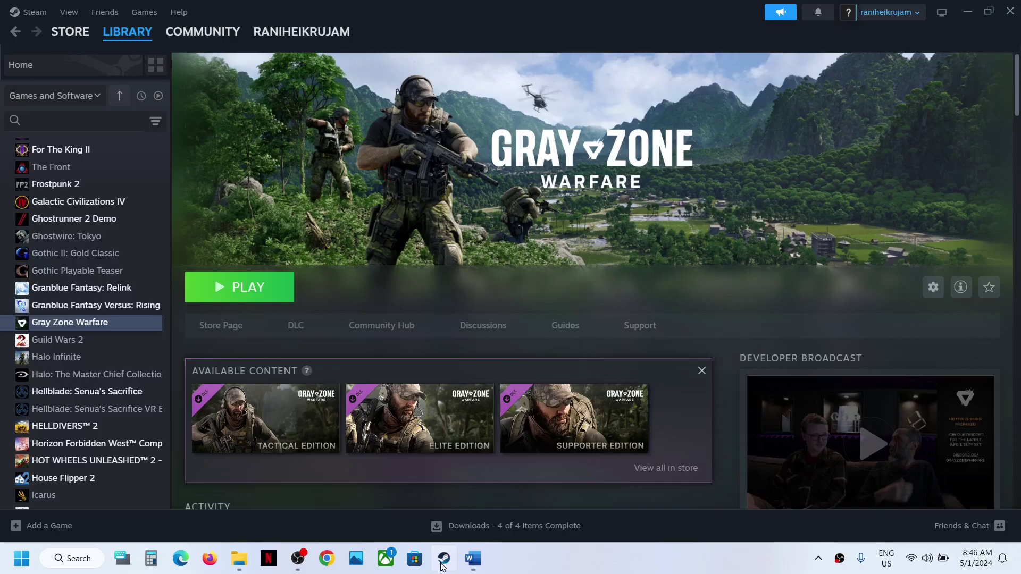
right_click(103, 325)
click(134, 429)
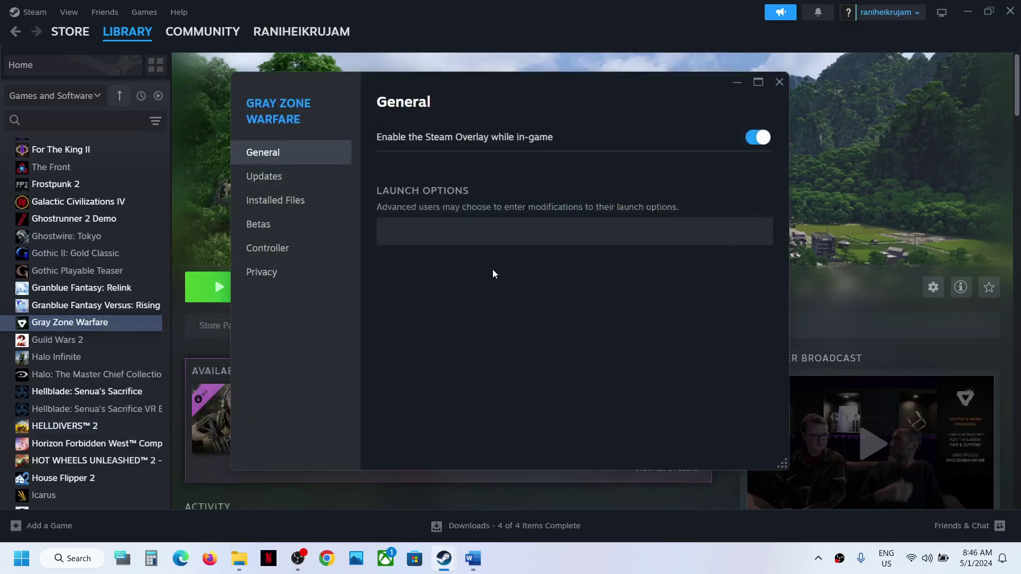
click(307, 211)
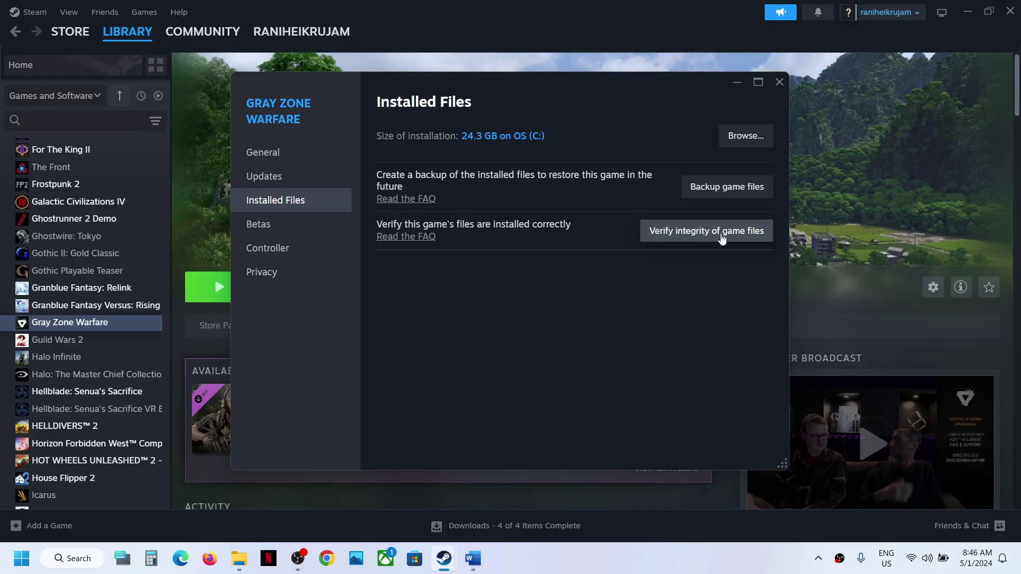
click(781, 81)
- Return to the Word instructions and highlight the start of Step 6, "Go to Steam Settings"
click(483, 567)
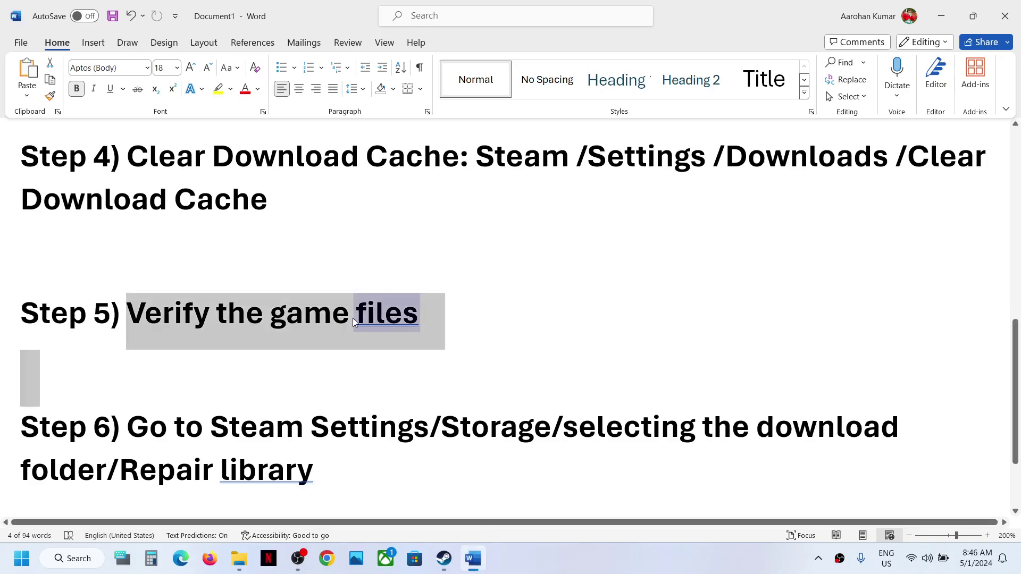
scroll(171, 319, down, 3)
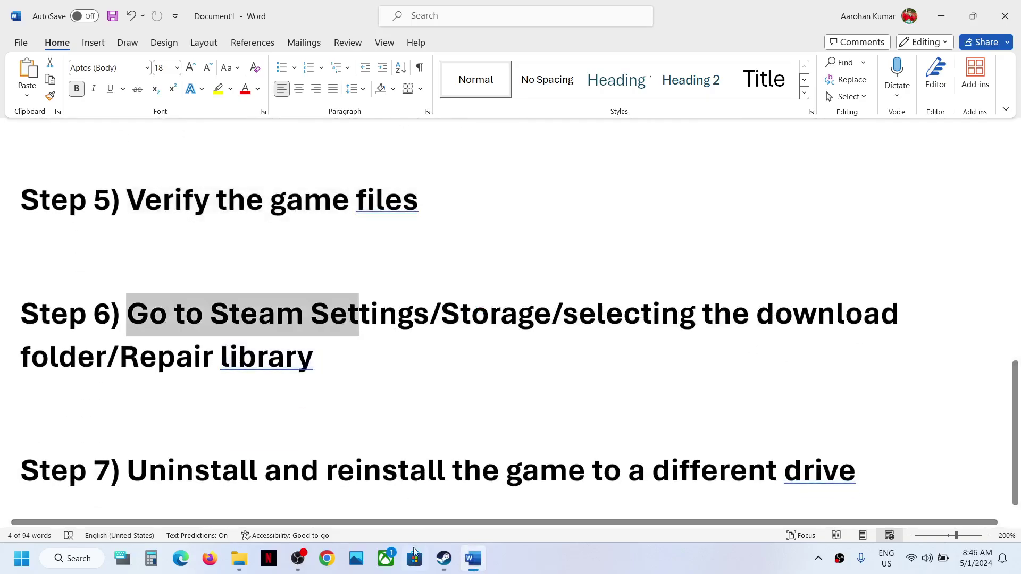
- Switch to Steam, open its Storage settings and check the list of available drives, keeping OS (C:)
click(444, 558)
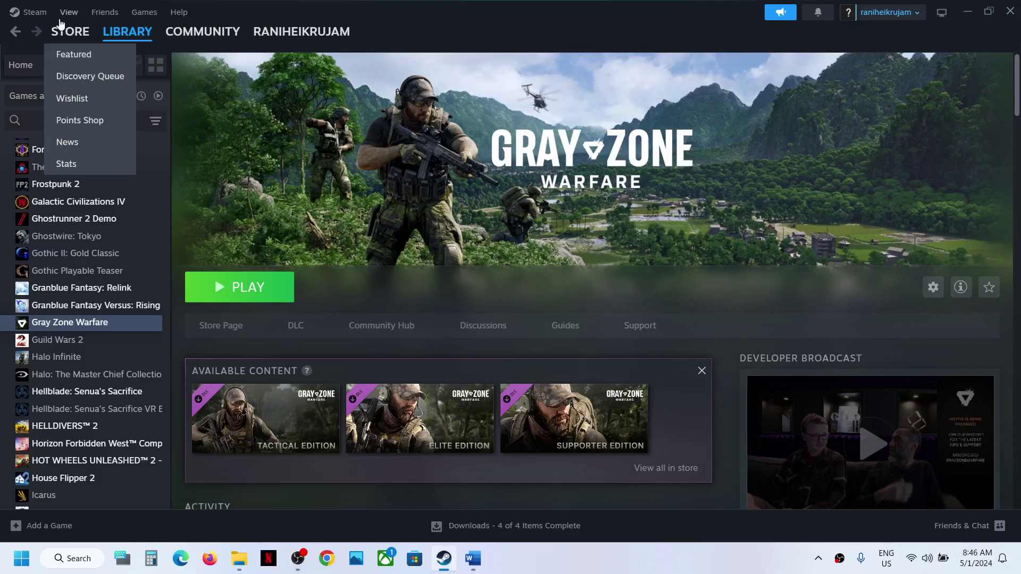
click(33, 11)
click(59, 153)
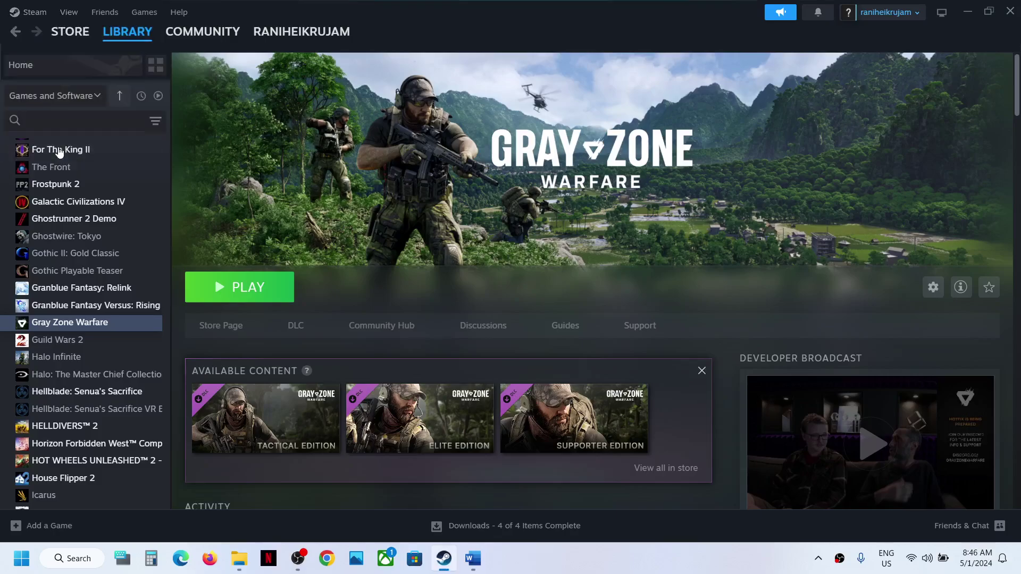
click(276, 314)
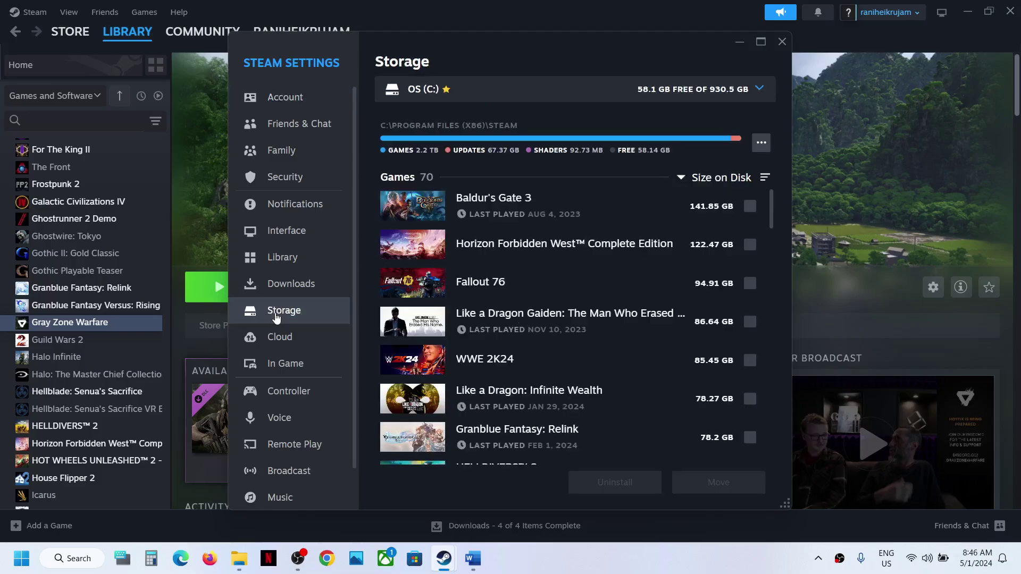
click(759, 90)
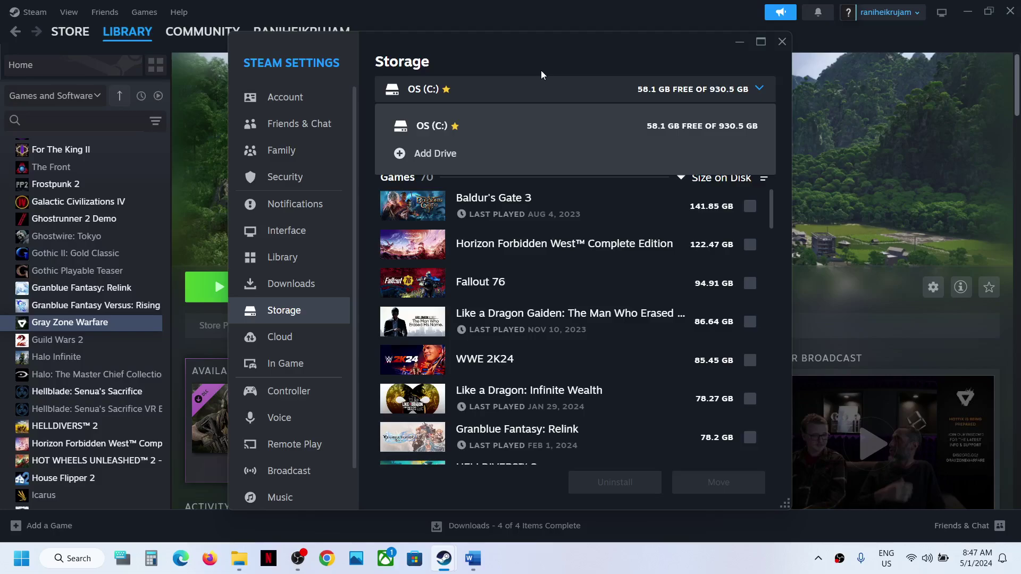
click(759, 89)
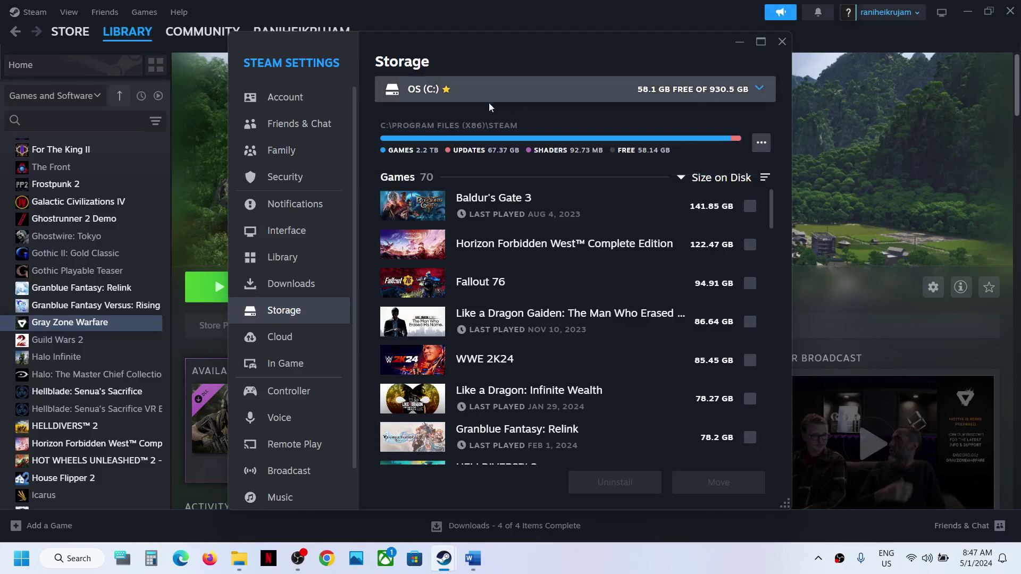
- Repair the Steam library folder on the OS (C:) drive and dismiss the completion dialog
click(763, 148)
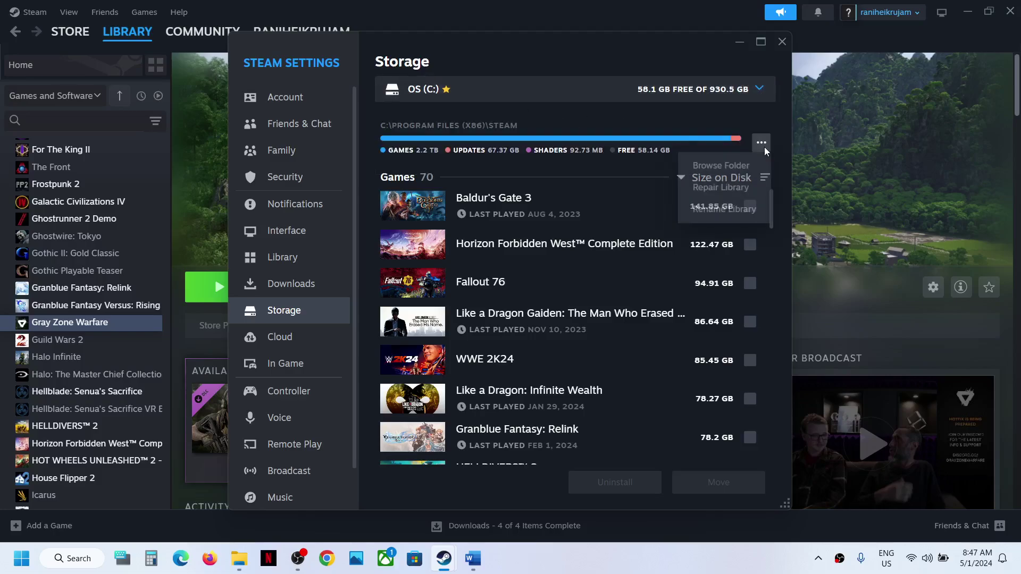
click(747, 191)
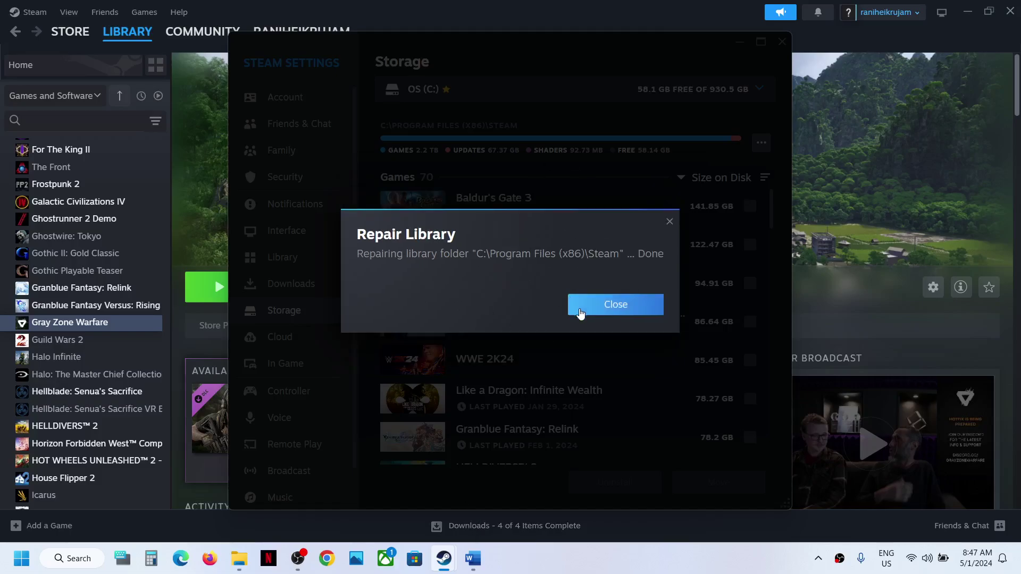
click(599, 313)
- Go back to the Word instructions and highlight "Step 7) Uninstall"
click(472, 559)
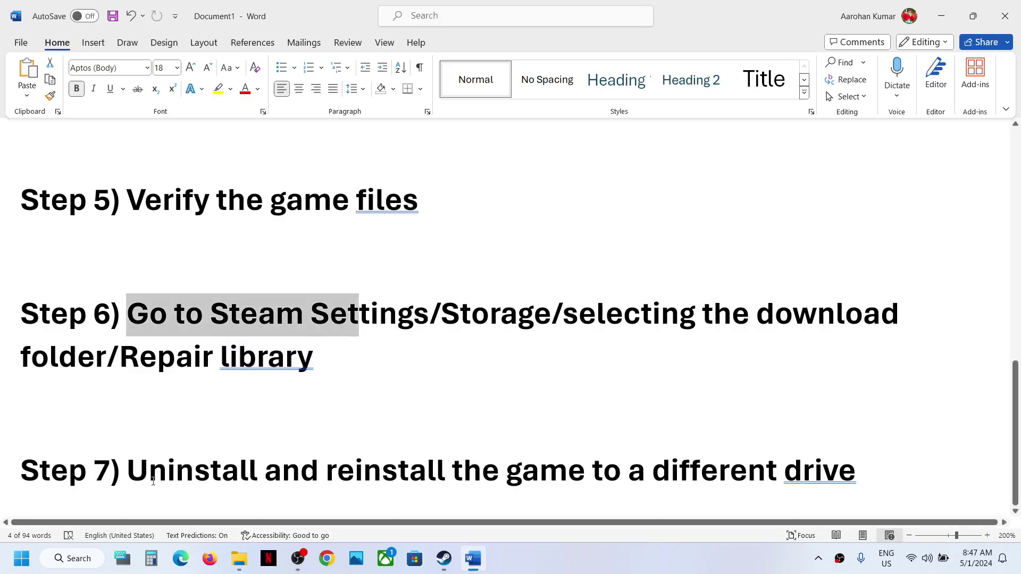
drag(264, 471, 106, 441)
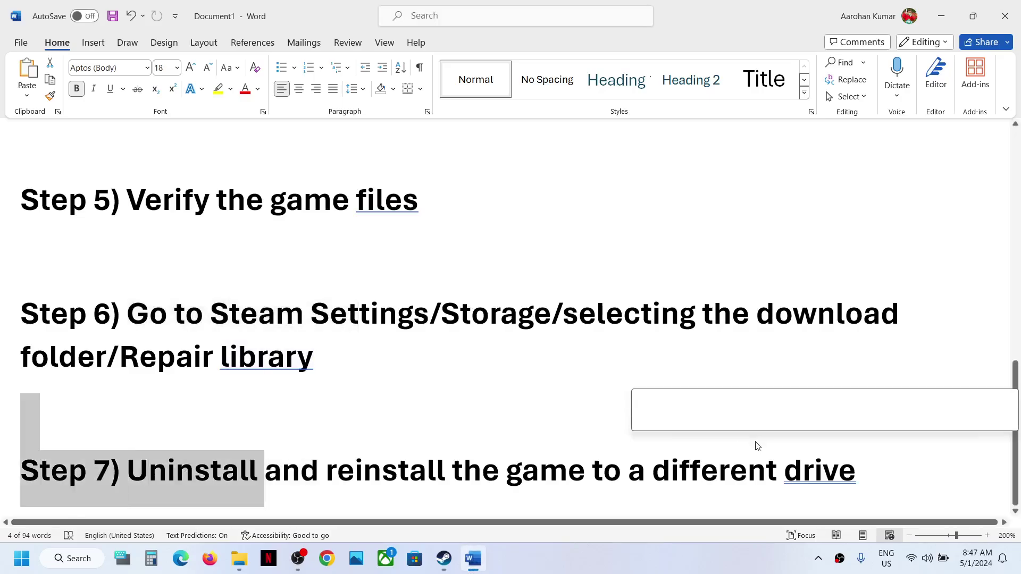
- Switch to Steam, show the Uninstall option among Gray Zone Warfare's management commands and dismiss it without uninstalling
click(444, 558)
click(393, 513)
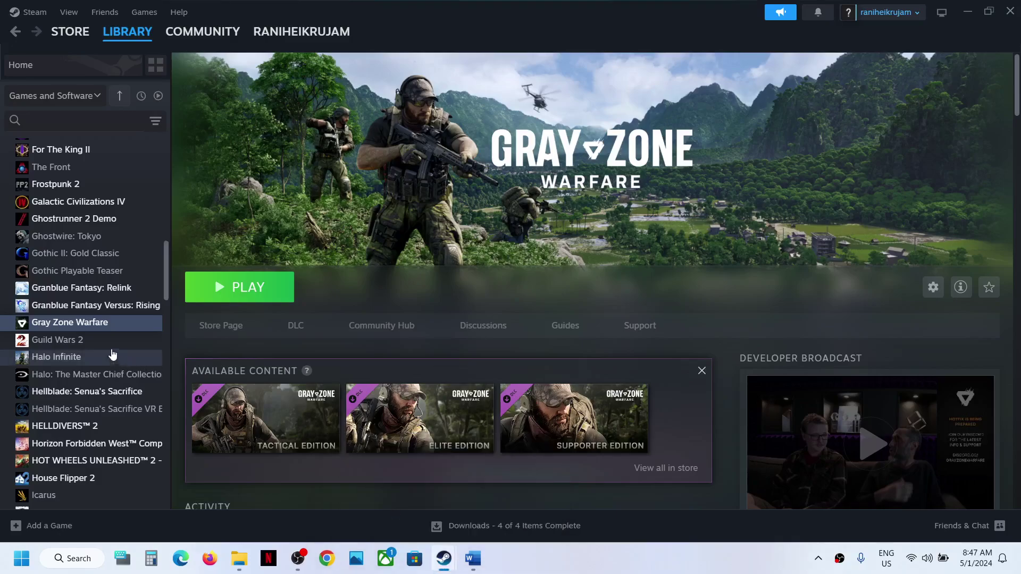
right_click(102, 325)
mouse_move(141, 408)
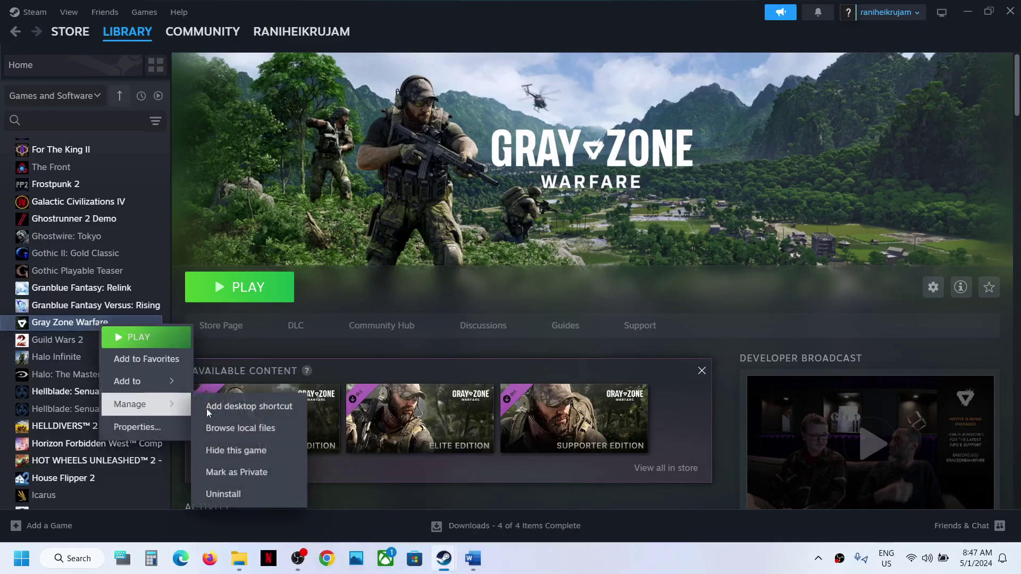
click(421, 516)
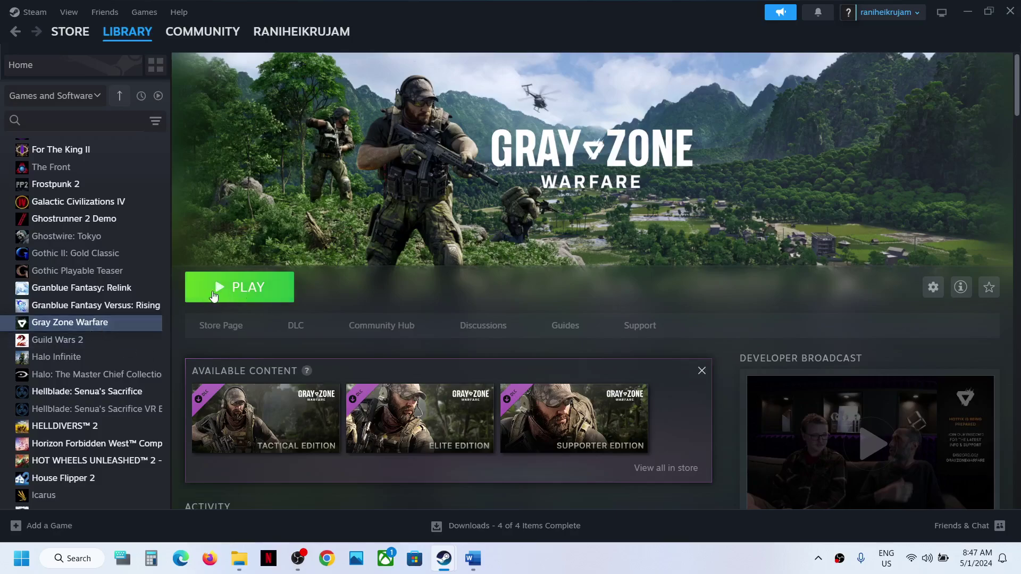
- Highlight "to a different drive" in Step 7 of the Word instructions, clear the selection and return to Steam
click(474, 559)
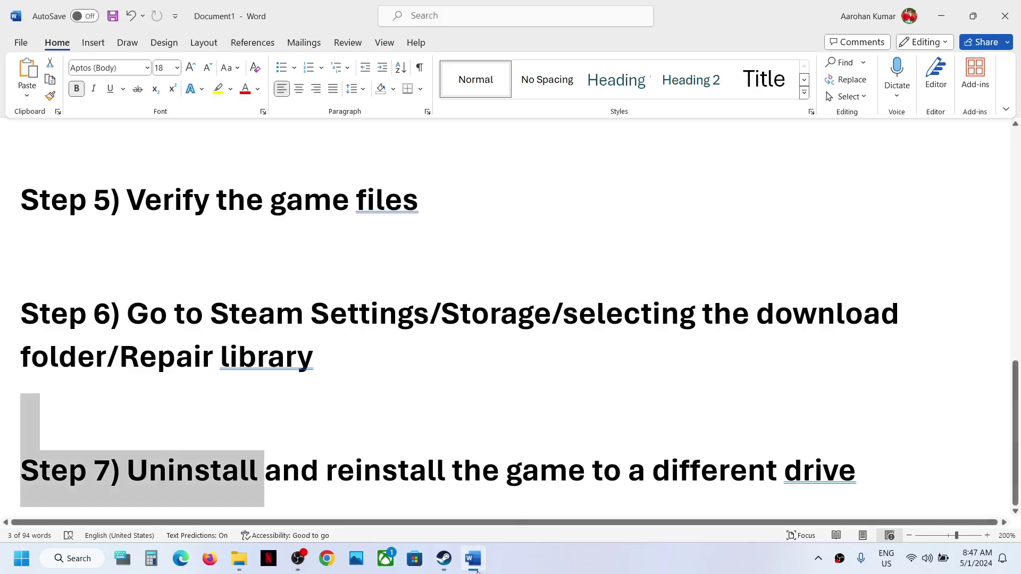
drag(611, 475, 829, 491)
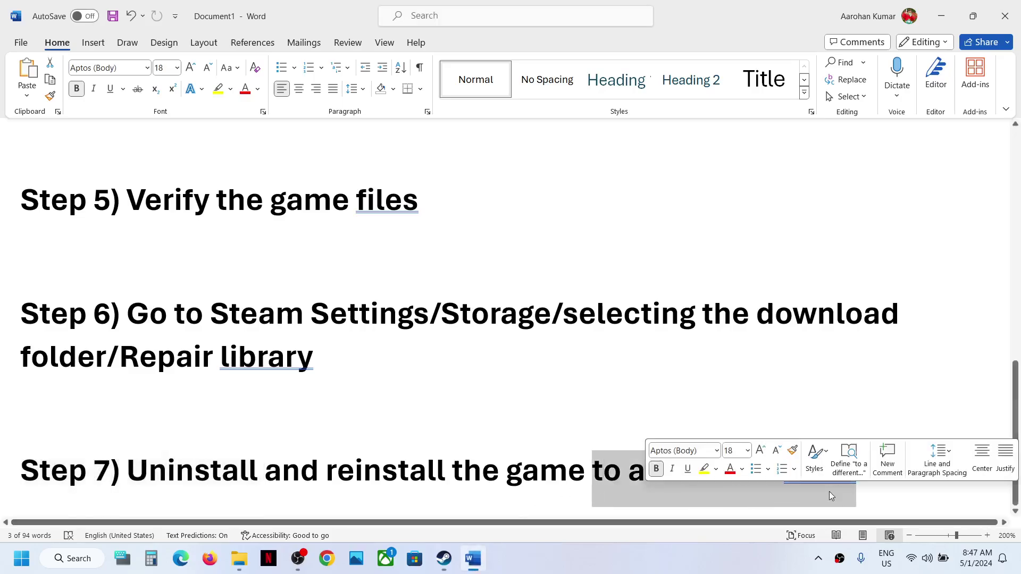
click(447, 432)
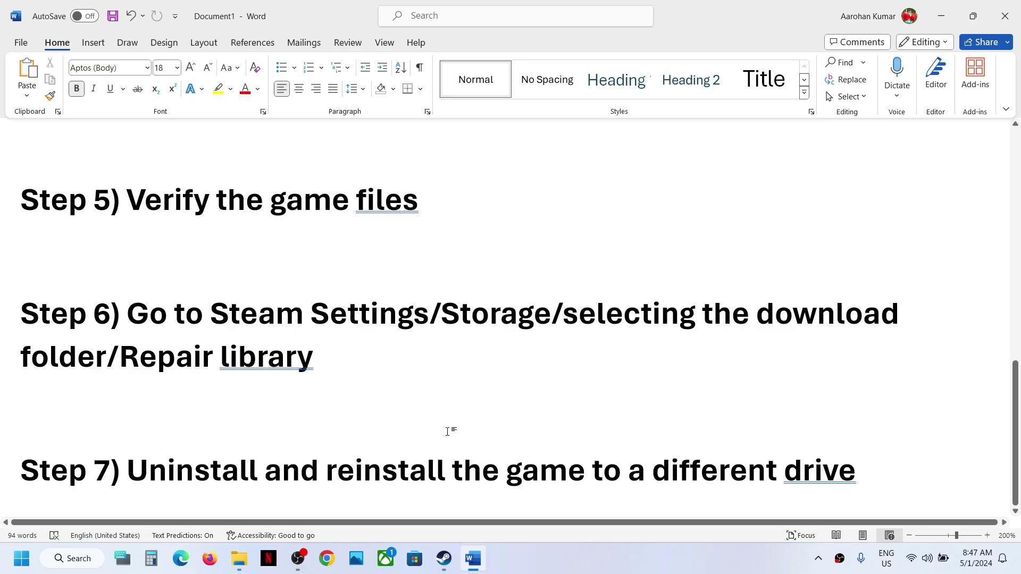
click(445, 559)
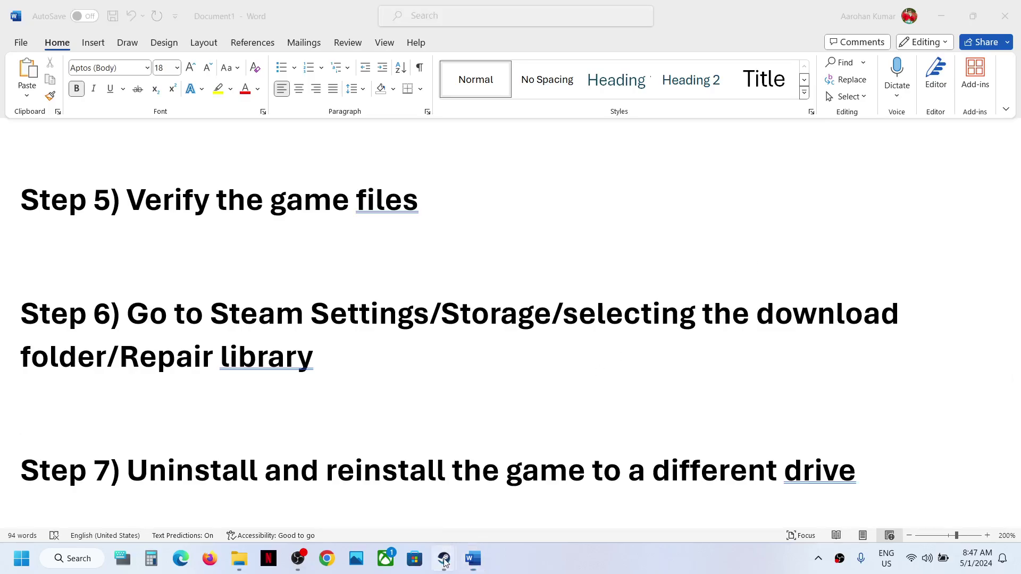
click(404, 485)
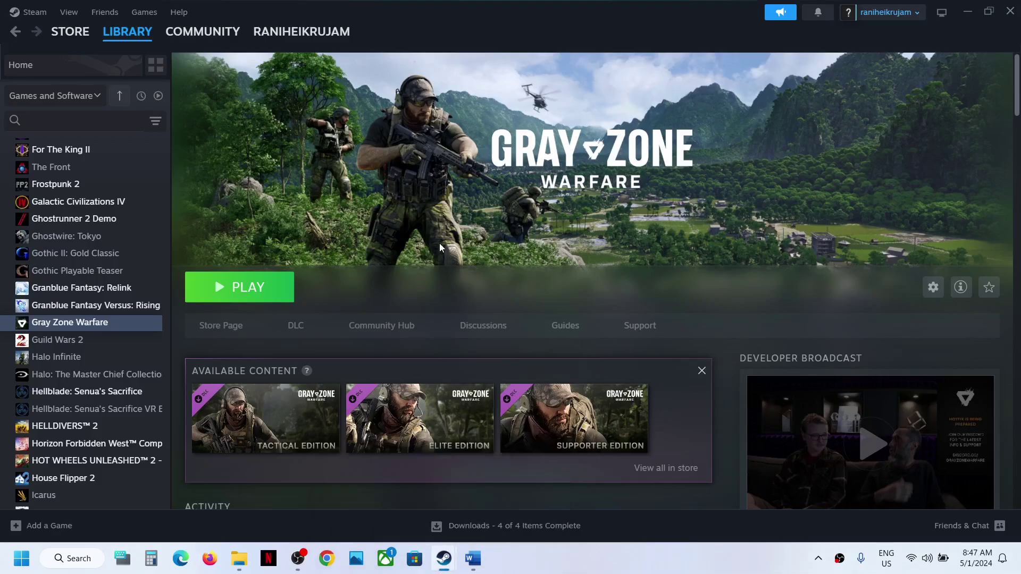